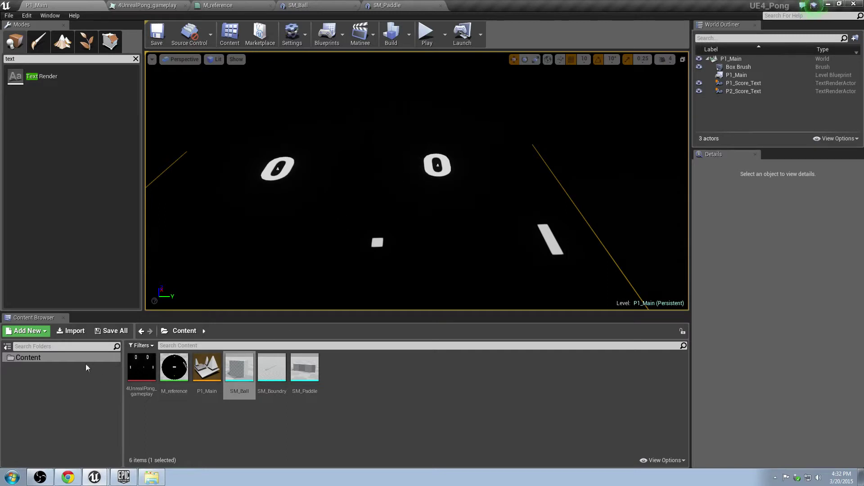
Create a folder named StaticMeshes inside the Content folder
left_click(28, 358)
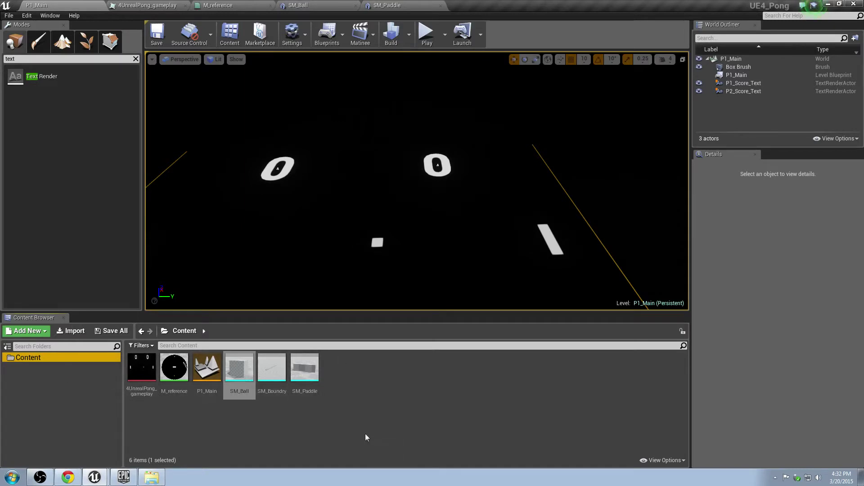
right_click(45, 359)
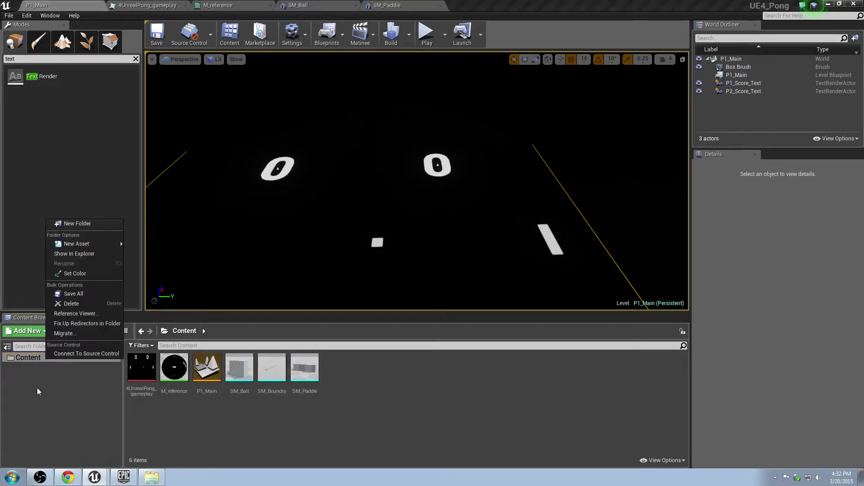
left_click(37, 387)
right_click(37, 358)
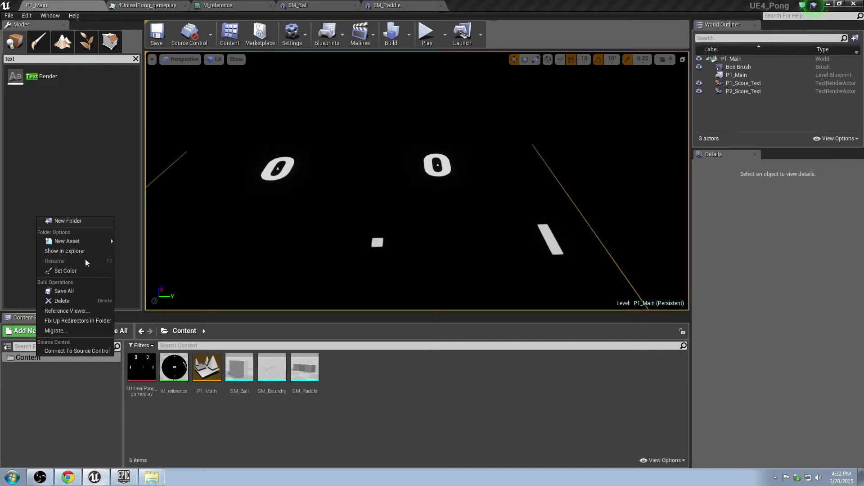
left_click(76, 221)
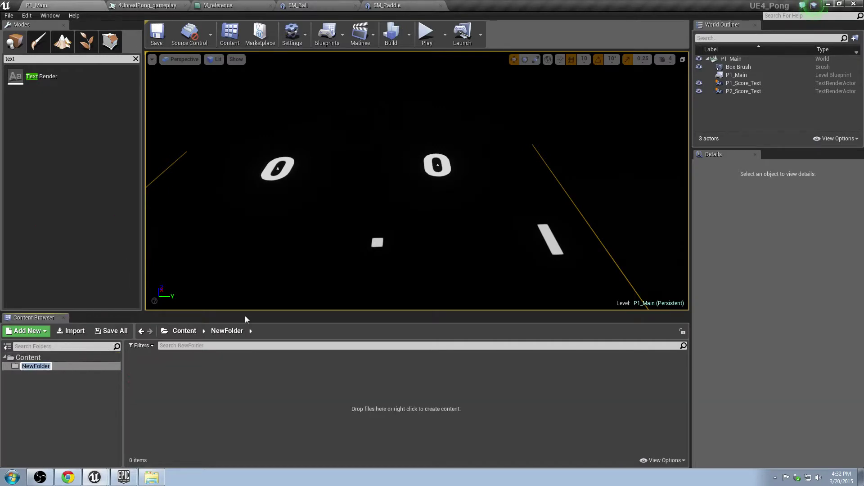
type("StaticMeshes")
key("Return")
Add a folder named Levels under the Content folder
left_click(31, 359)
right_click(31, 358)
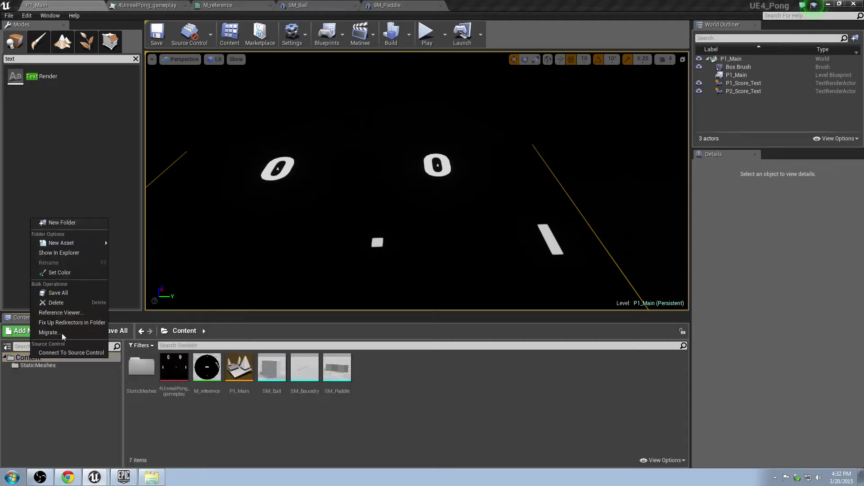
left_click(82, 229)
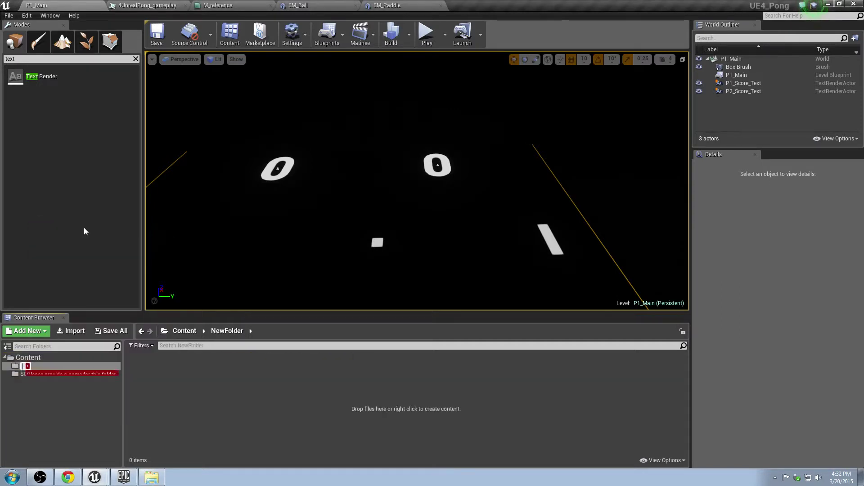
type("Levels")
key("Return")
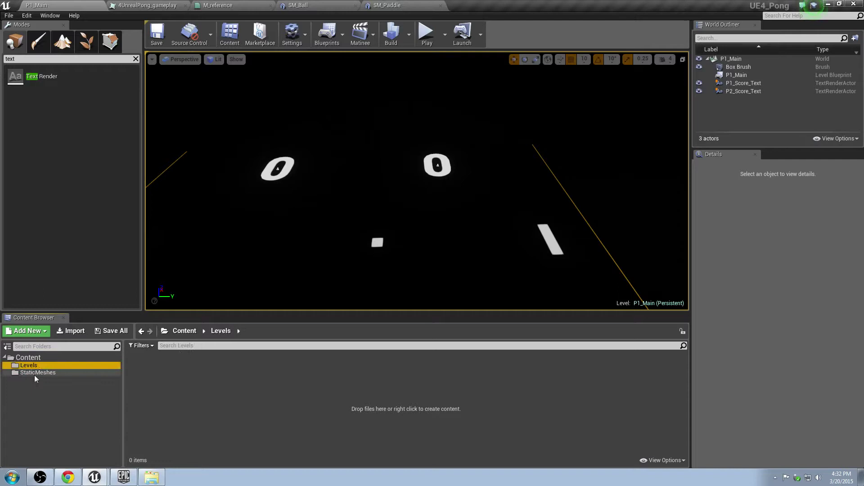
Add a folder named Textures under the Content folder
left_click(28, 357)
right_click(32, 360)
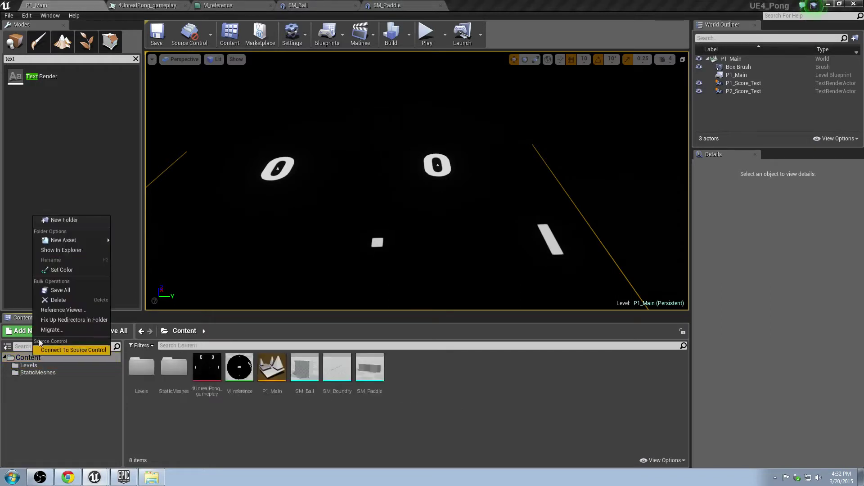
left_click(70, 220)
type("Textures")
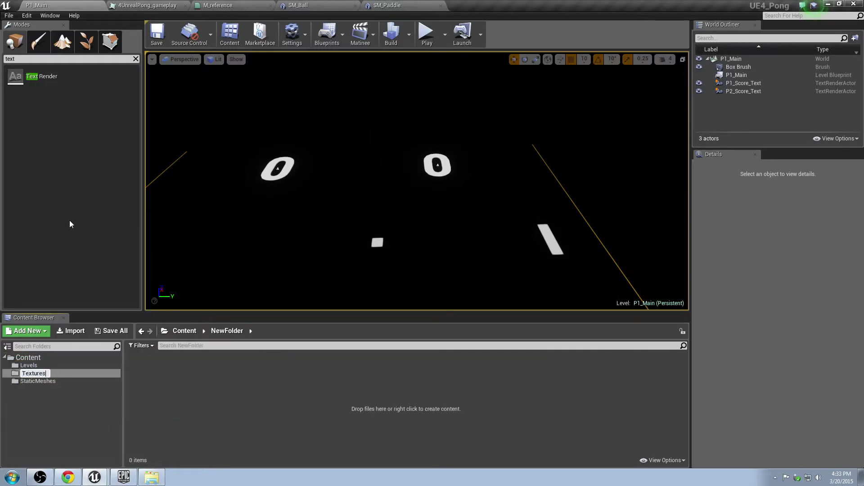
key("Return")
Add a folder named Materials under the Content folder
right_click(40, 357)
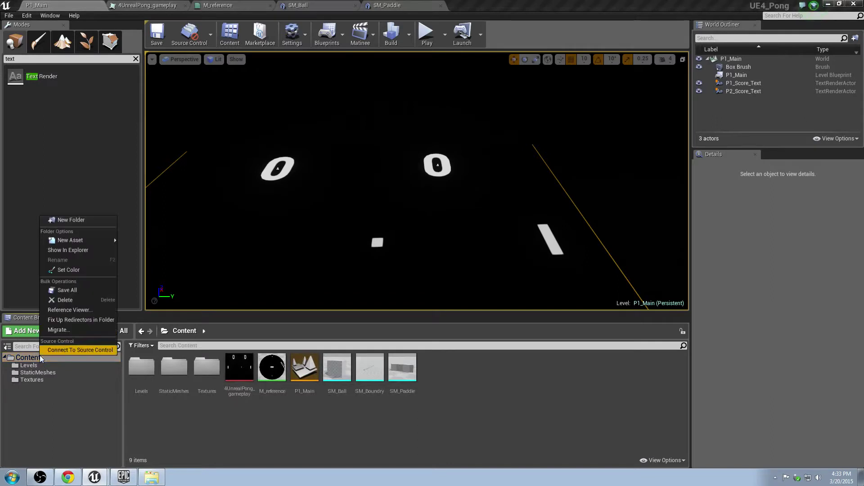
left_click(71, 222)
type("Materials")
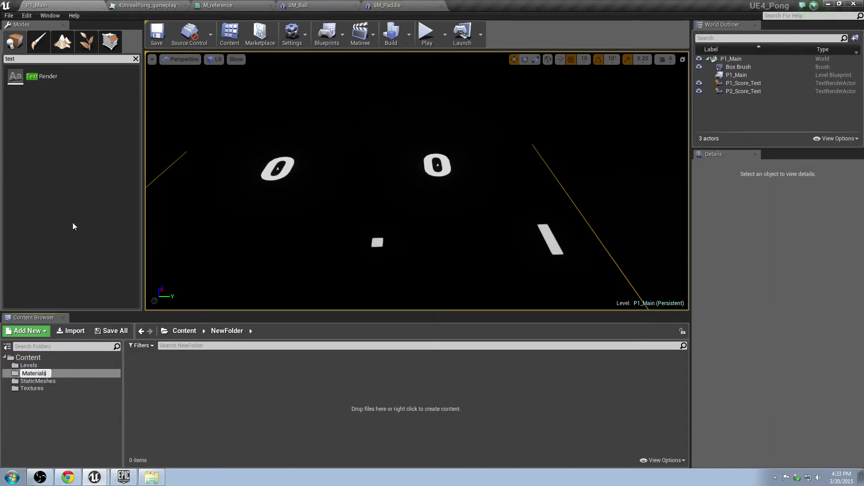
key("Return")
Add one more folder under Content and name it Blueprints
right_click(38, 357)
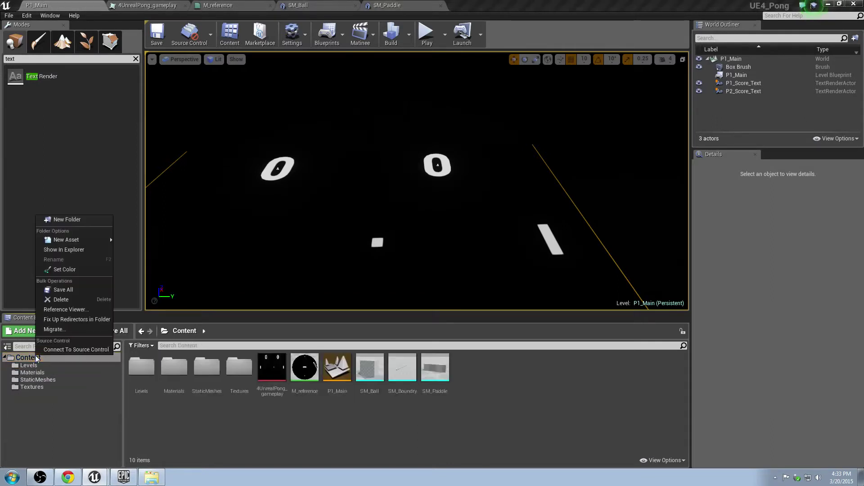
left_click(66, 223)
type("Blur")
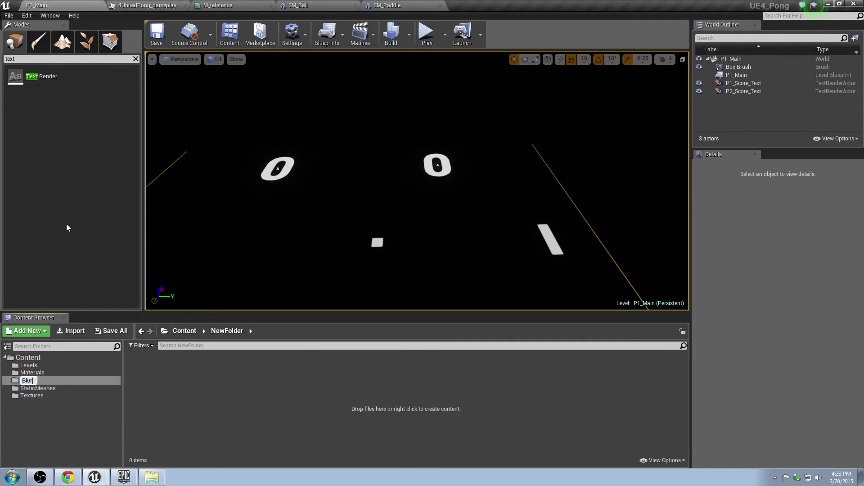
type("Blueprint")
key("Return")
left_click(43, 367)
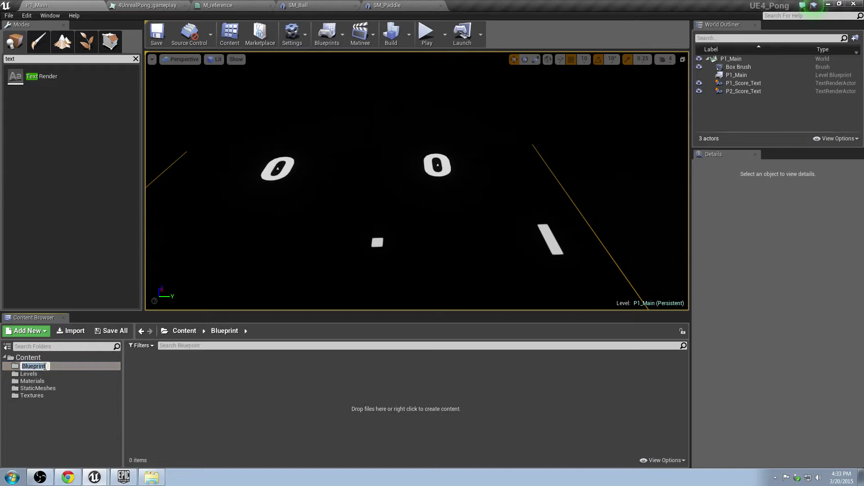
left_click(47, 366)
type("s")
key("Return")
Move the 4UnrealPong_gameplay texture from the Content folder into the Textures folder
left_click(29, 359)
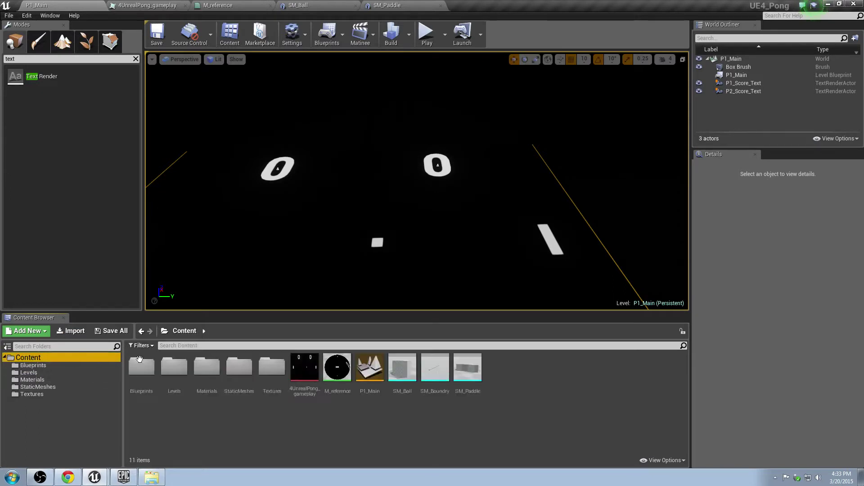
left_click(303, 372)
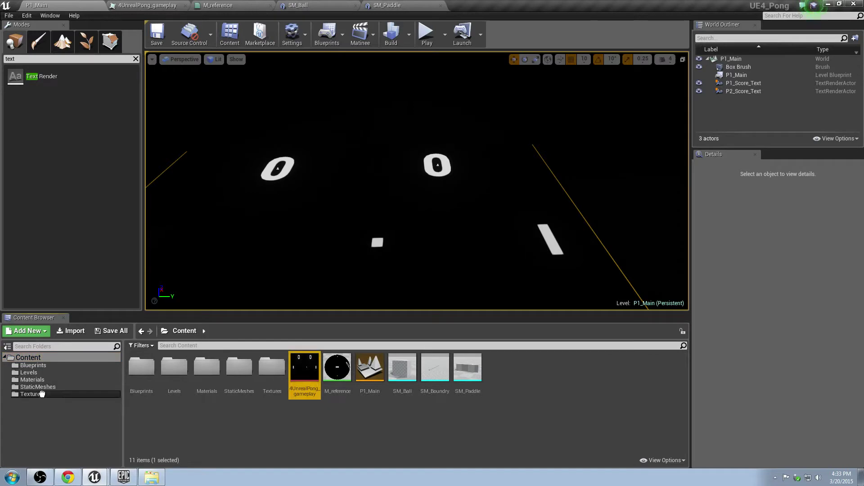
left_click_drag(42, 394, 43, 395)
left_click(72, 416)
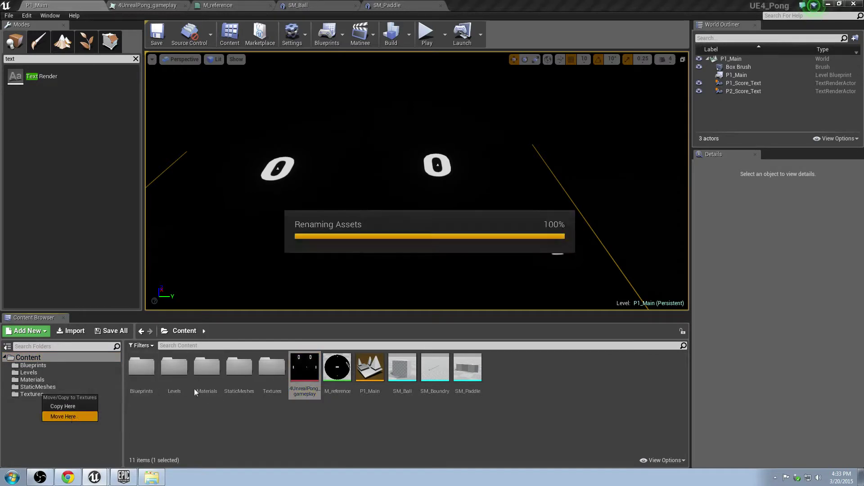
Move the M_reference material into the Materials folder and the P1_Main level into the Levels folder
left_click_drag(305, 367, 30, 375)
left_click(58, 400)
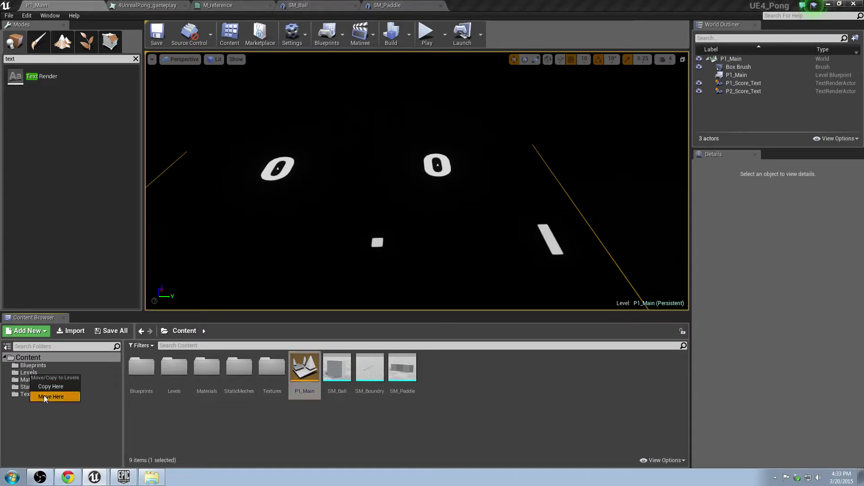
left_click(51, 397)
Move the SM_Ball, SM_Boundry and SM_Paddle meshes together into the StaticMeshes folder
left_click(309, 372)
left_click(334, 365, "ctrl")
left_click(367, 367, "ctrl")
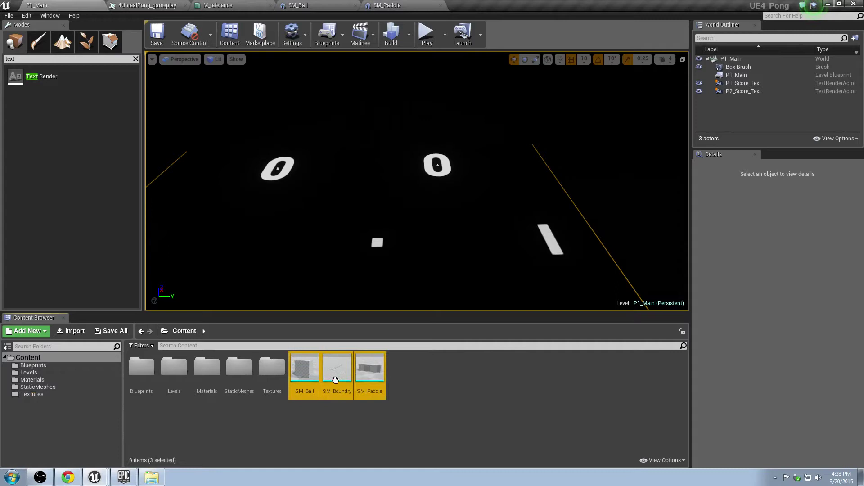
left_click_drag(306, 372, 42, 388)
left_click(77, 410)
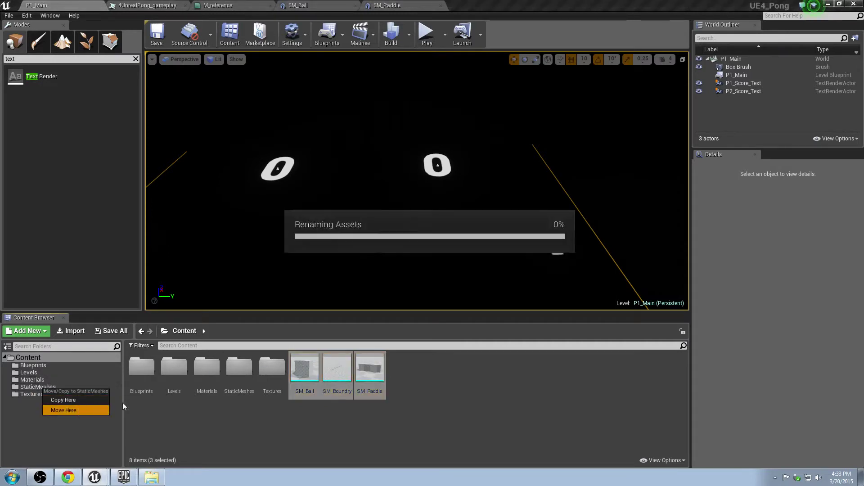
Create a new Blueprint Class in the Blueprints folder with Pawn as its parent class
left_click(41, 365)
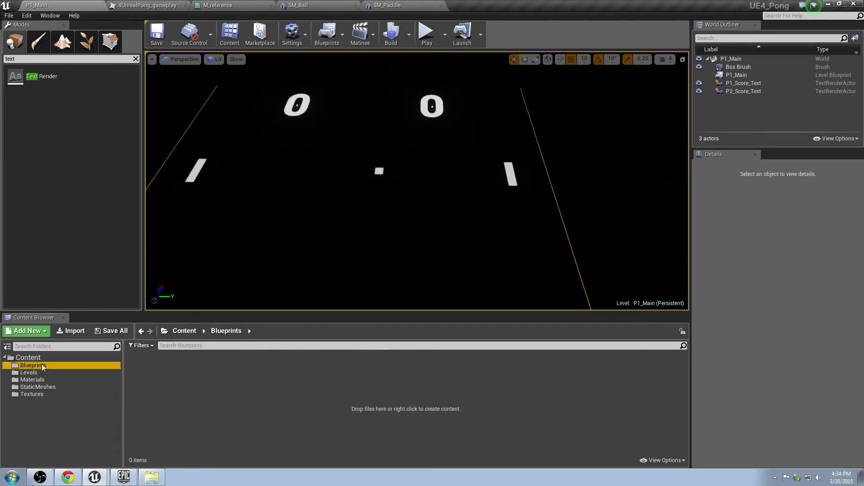
right_click(180, 364)
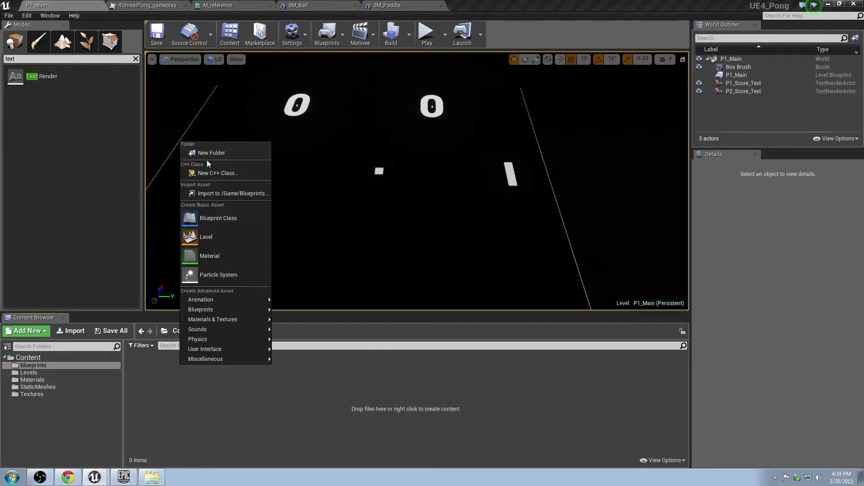
left_click(153, 370)
left_click(26, 367)
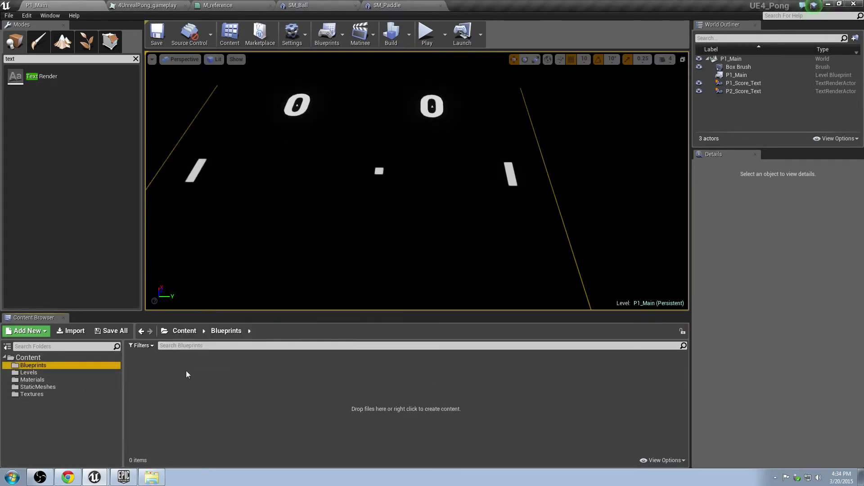
right_click(172, 371)
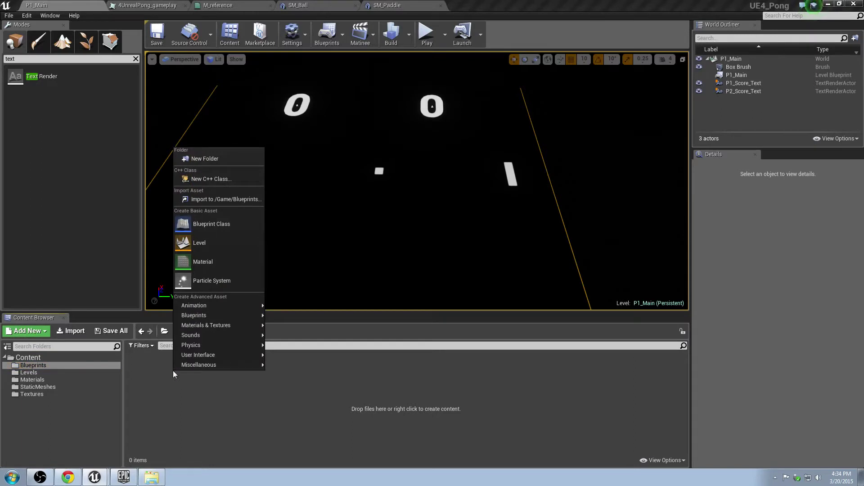
left_click(206, 222)
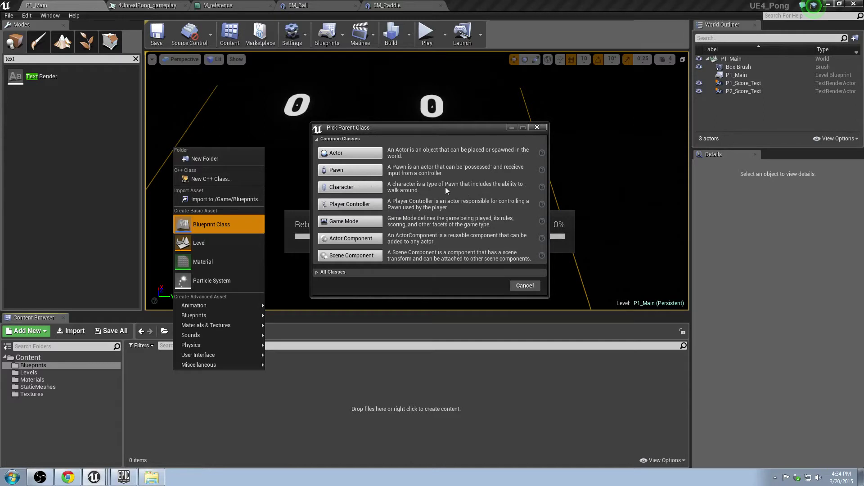
left_click(339, 173)
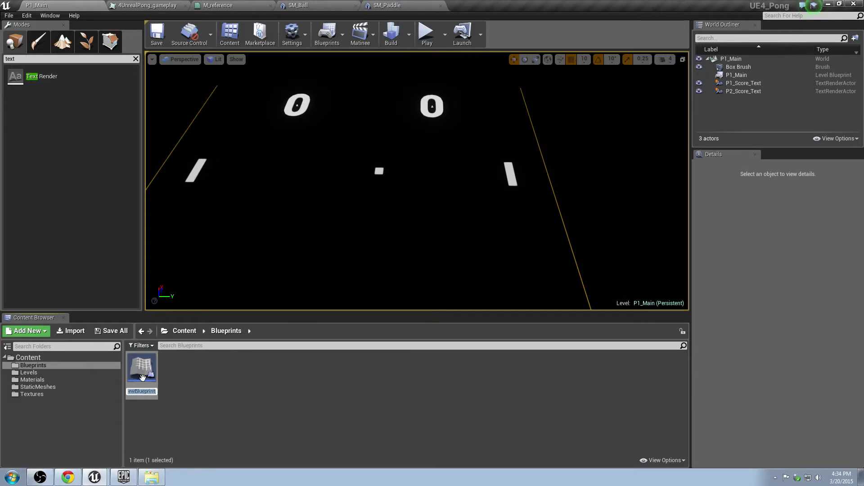
Name the new pawn blueprint BP_Paddle_Pawn_R
type("BP_")
type("paddle_")
type("P!")
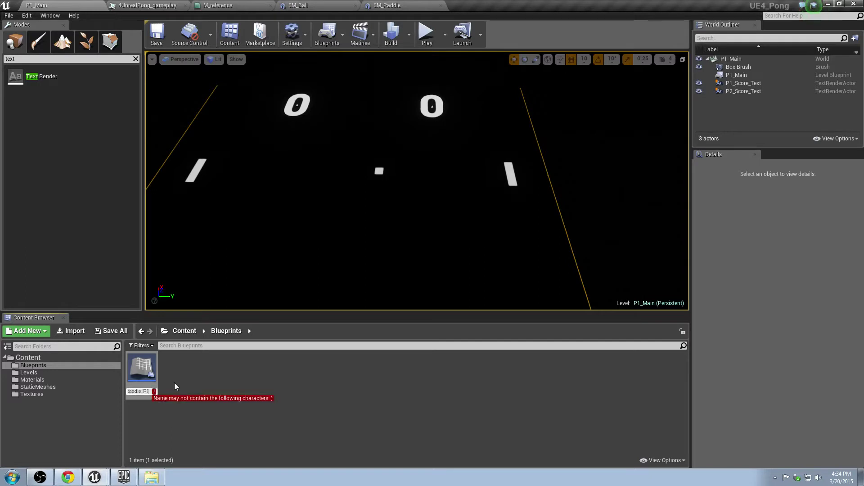
key("BackSpace")
key("BackSpace")
key("BackSpace")
key("BackSpace")
key("BackSpace")
key("BackSpace")
key("BackSpace")
key("BackSpace")
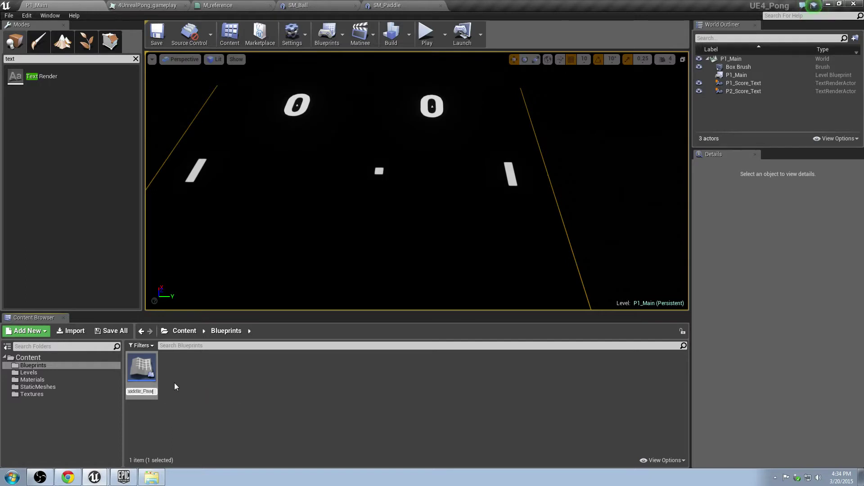
key("BackSpace")
type("Paddle_")
type("Pawn_")
type("Pawn_R")
key("Return")
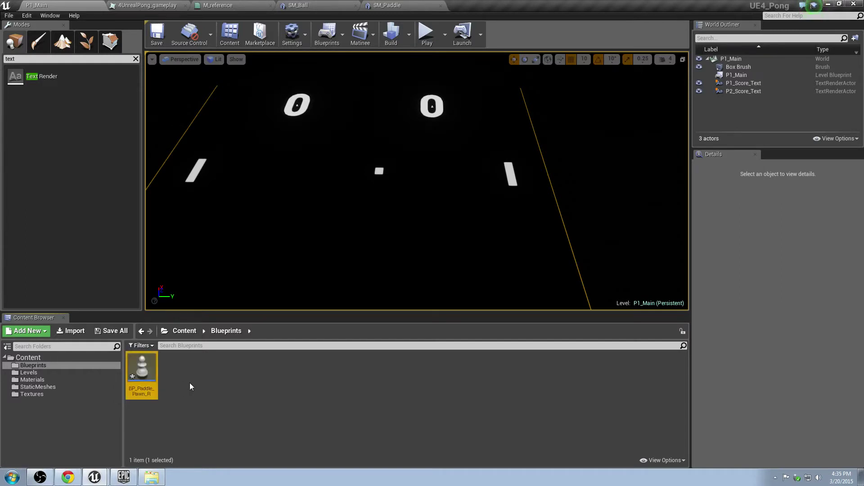
Open the BP_Paddle_Pawn_R blueprint for editing
left_click(190, 382)
left_click(143, 364)
double_click(142, 365)
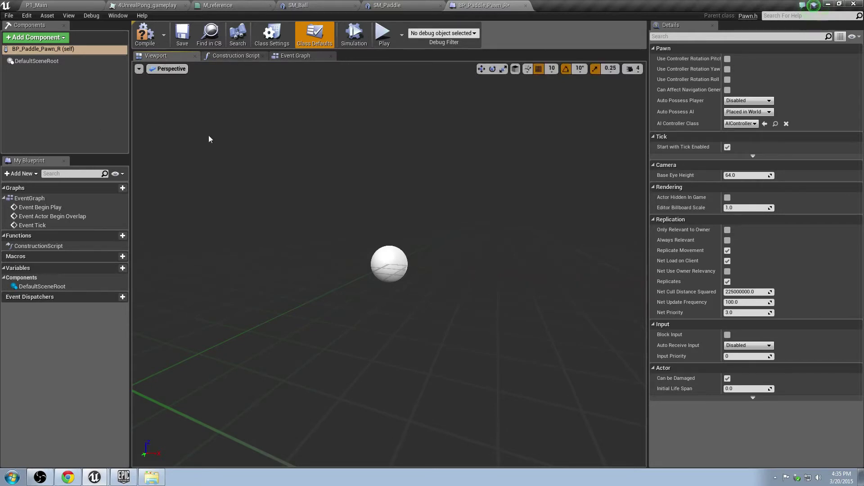
Look over the paddle blueprint's Construction Script and Event Graph, then return to its Viewport
left_click(232, 55)
right_click_drag(482, 262, 397, 249)
right_click_drag(405, 296, 347, 255)
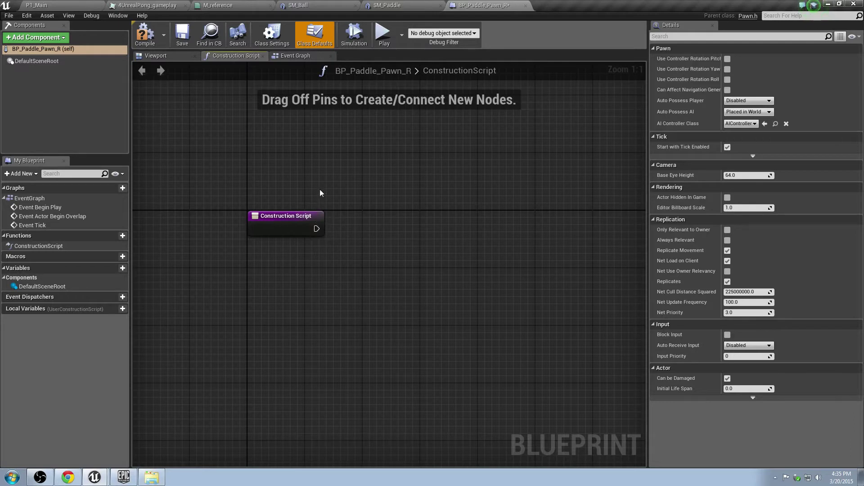
left_click(296, 56)
right_click(414, 246)
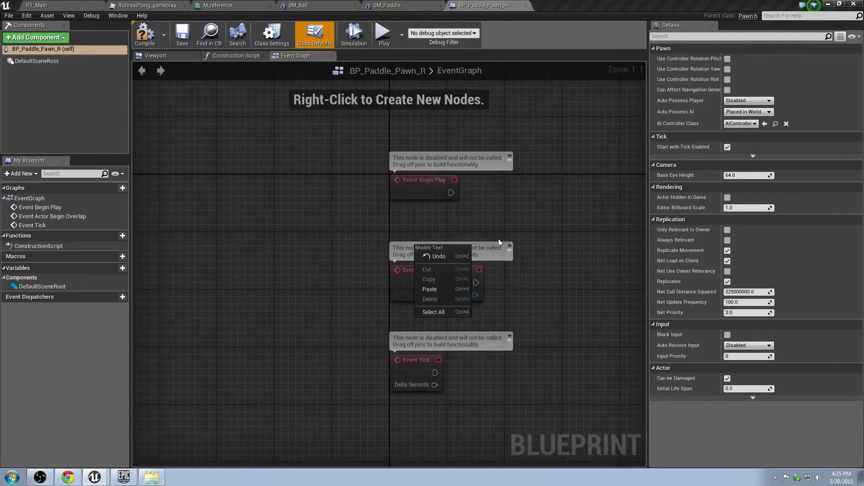
right_click_drag(527, 209, 503, 210)
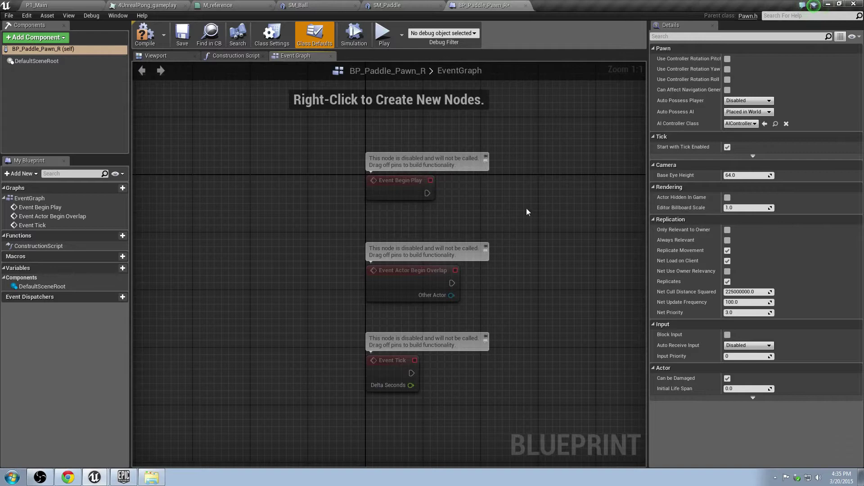
left_click(142, 34)
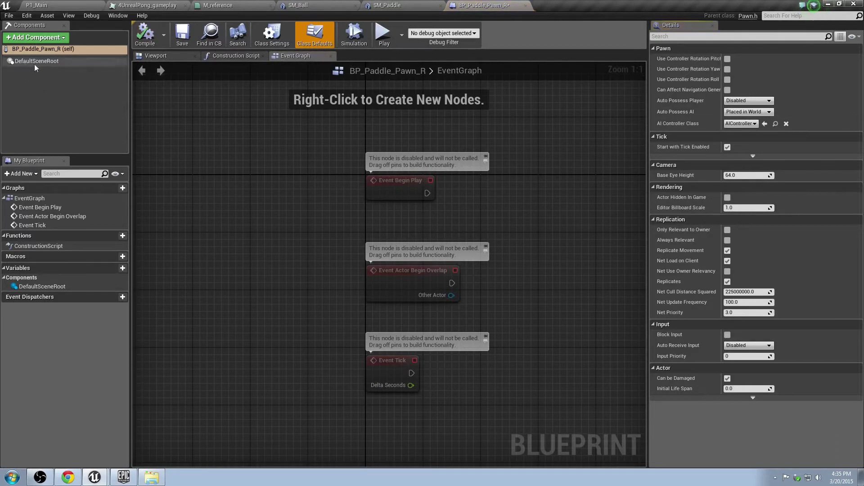
left_click(154, 56)
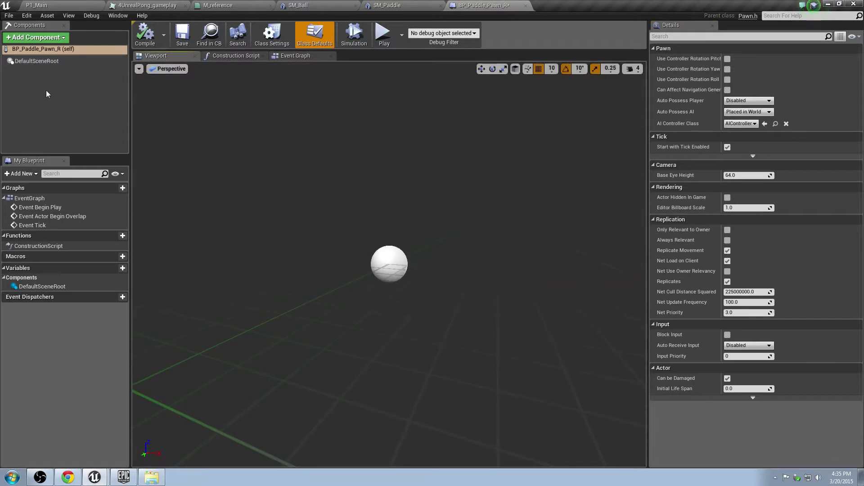
Add a Static Mesh component to the pawn blueprint and name it Paddle_Mesh
left_click(28, 59)
left_click(30, 73)
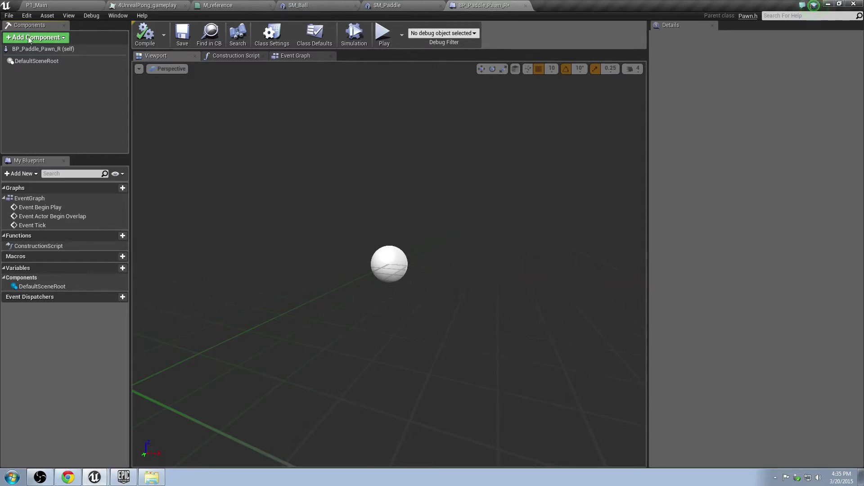
left_click(48, 37)
left_click(31, 120)
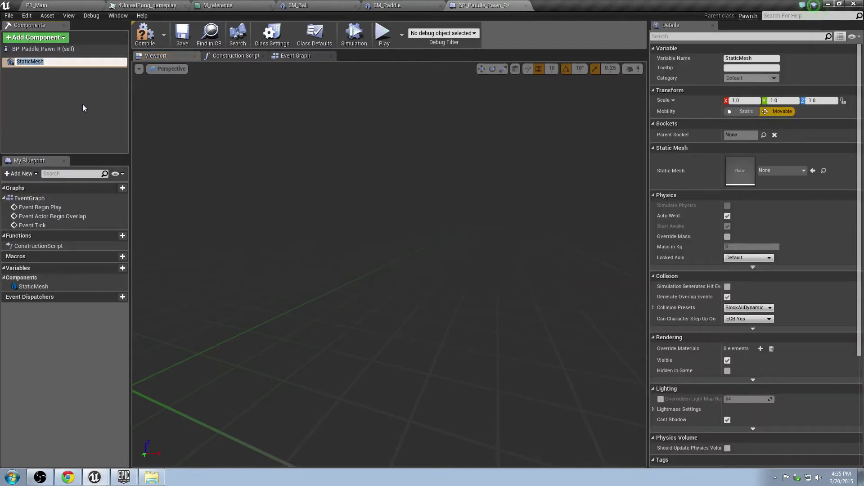
type("Paddle_Mesh")
key("Return")
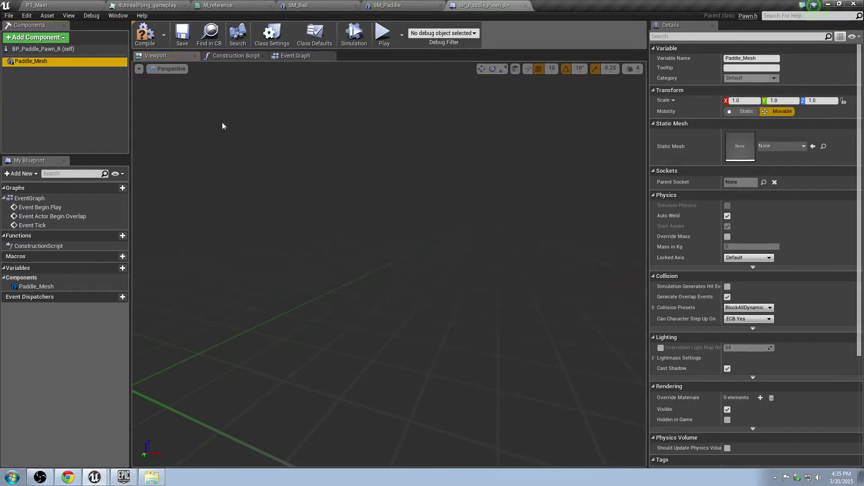
Assign SM_Paddle as the static mesh of the Paddle_Mesh component and view it from several angles
right_click_drag(472, 292, 482, 307)
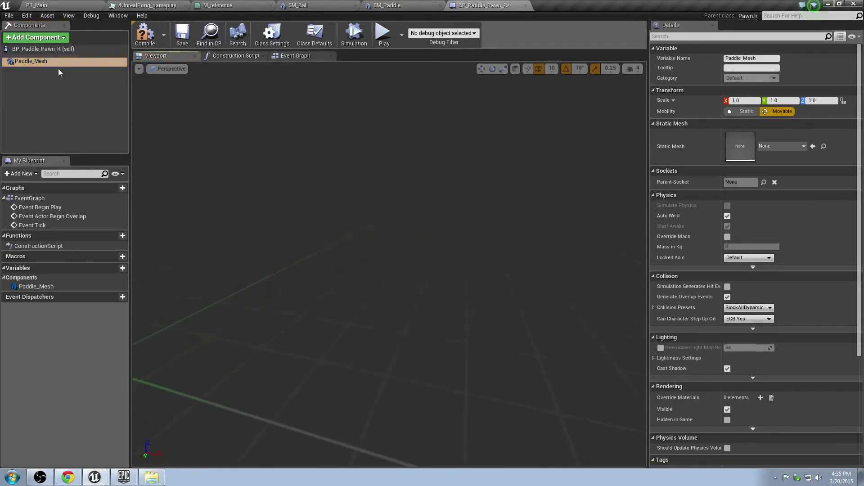
left_click(31, 63)
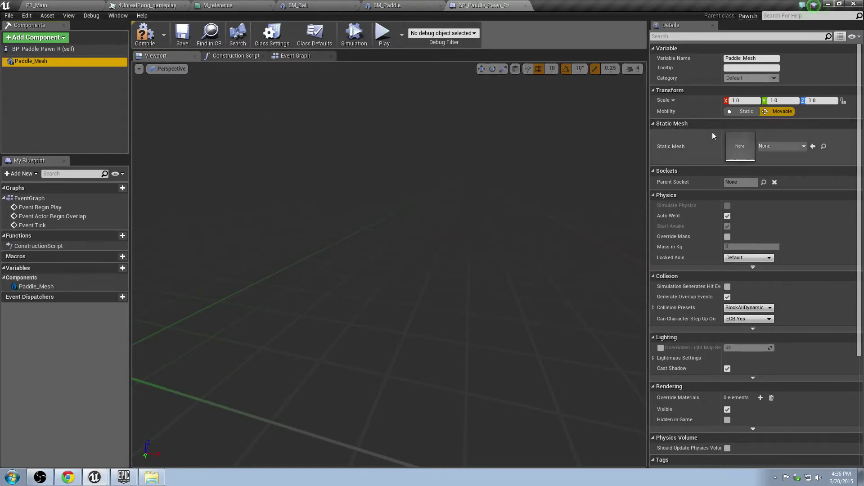
left_click(779, 147)
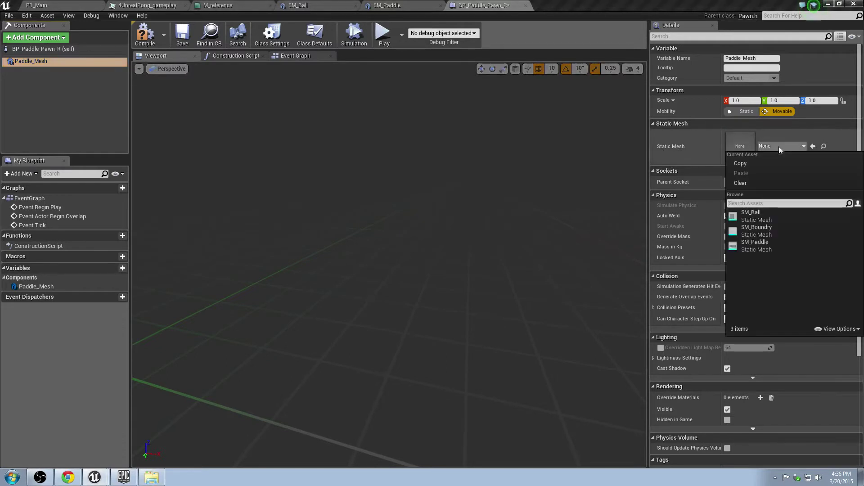
left_click(771, 247)
right_click_drag(389, 265, 389, 207, "alt")
left_click_drag(389, 264, 425, 264, "alt")
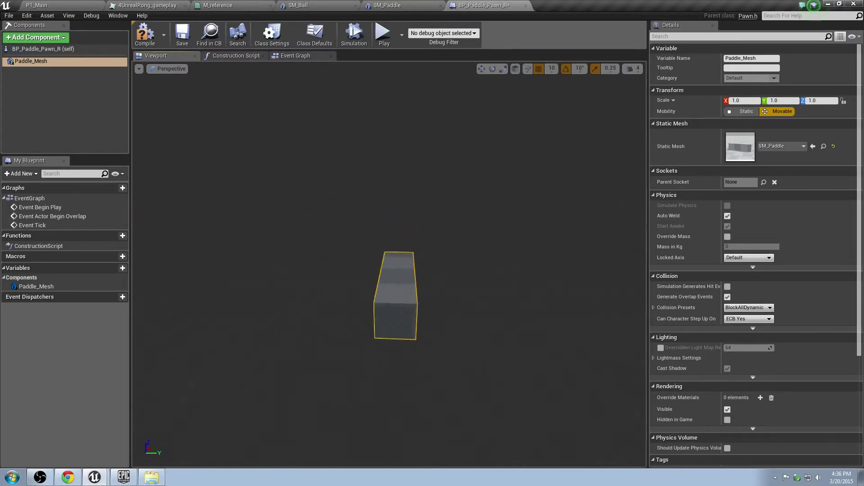
right_click_drag(425, 265, 425, 309, "alt")
left_click_drag(425, 265, 413, 191, "alt")
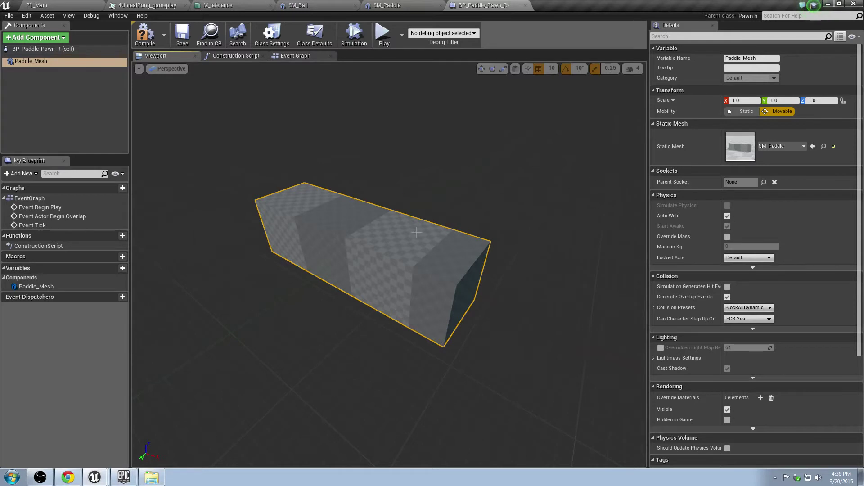
Open the SM_Paddle mesh for editing and toggle its collision display to check whether it has collision
double_click(738, 153)
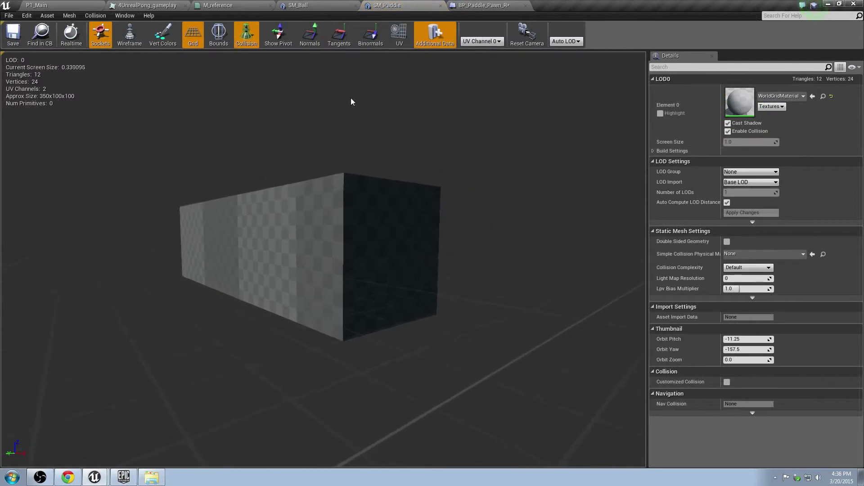
left_click(253, 37)
left_click(249, 33)
left_click(248, 39)
left_click(240, 40)
left_click(247, 36)
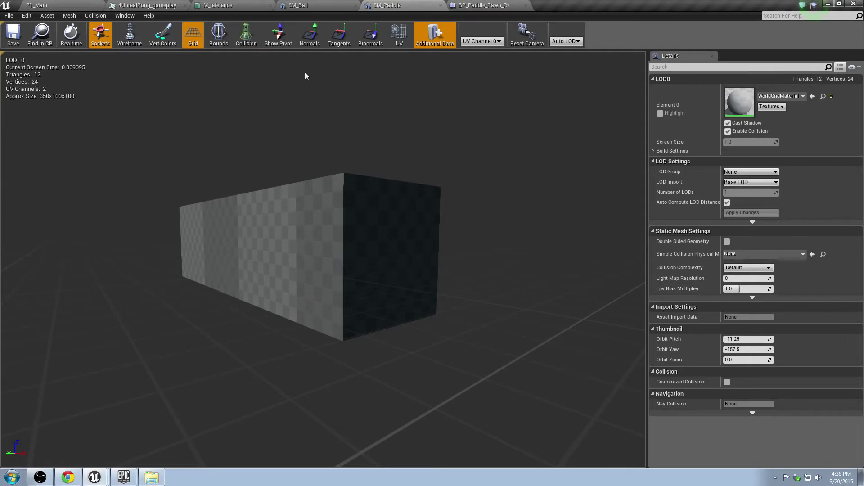
left_click(244, 40)
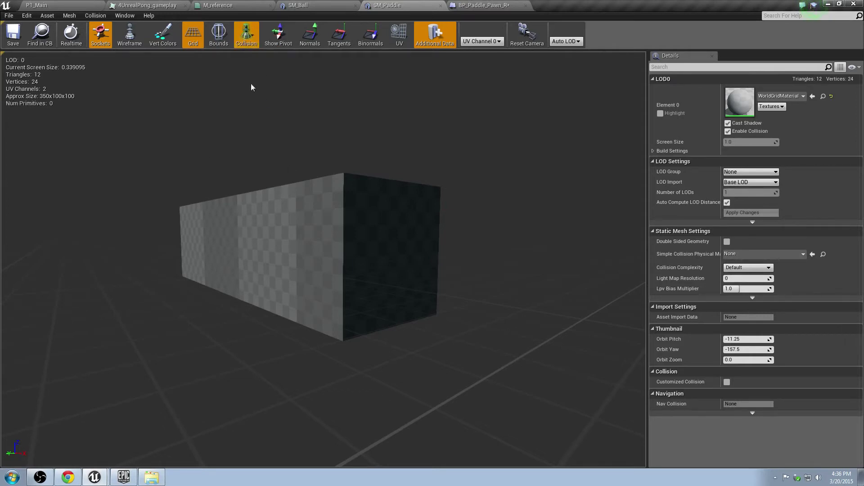
Add a box simplified collision to the SM_Paddle mesh
left_click(93, 16)
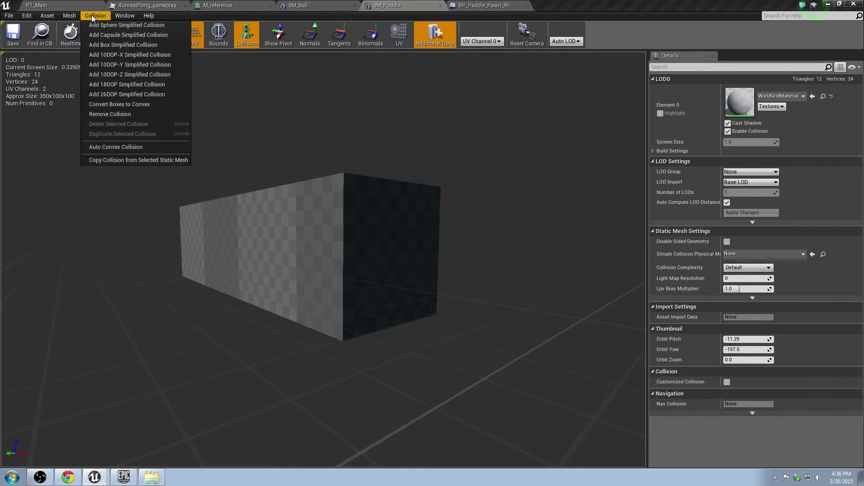
left_click(102, 46)
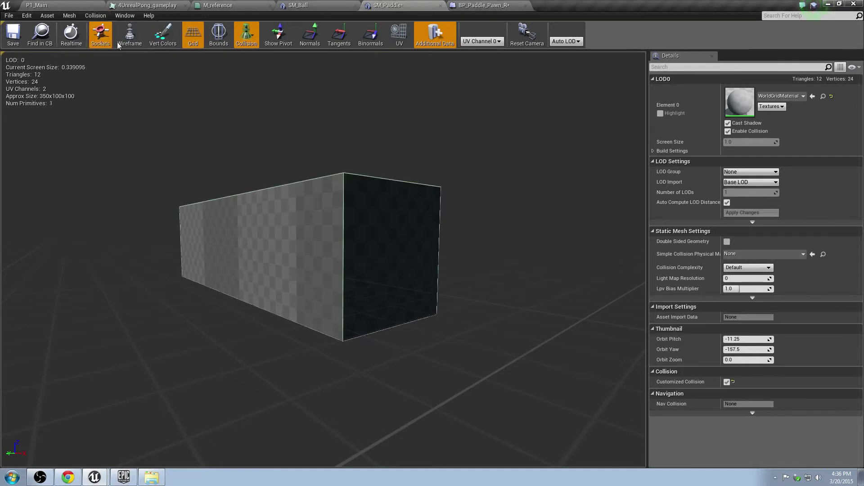
right_click_drag(306, 141, 238, 252)
left_click(95, 17)
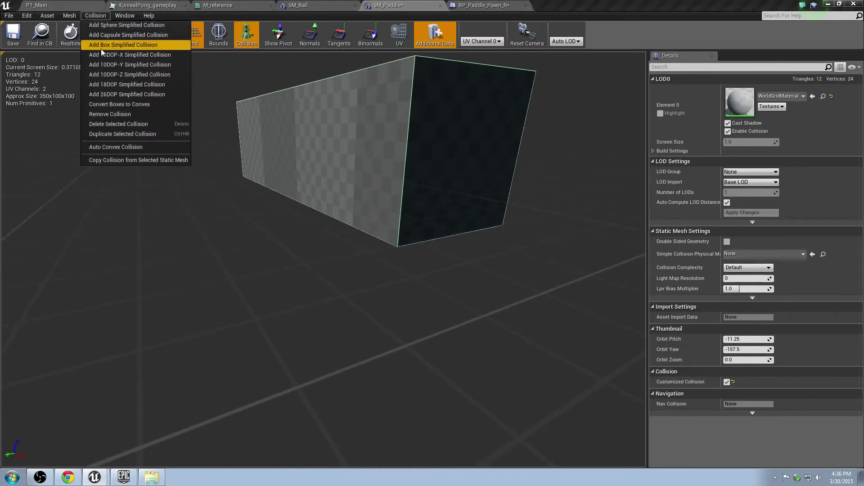
mouse_move(274, 115)
right_mouse_down()
mouse_move(297, 100)
mouse_move(288, 171)
mouse_move(274, 116)
right_mouse_up()
Toggle the collision display off and on to inspect the box collision around the paddle mesh
left_click(246, 35)
left_click(247, 36)
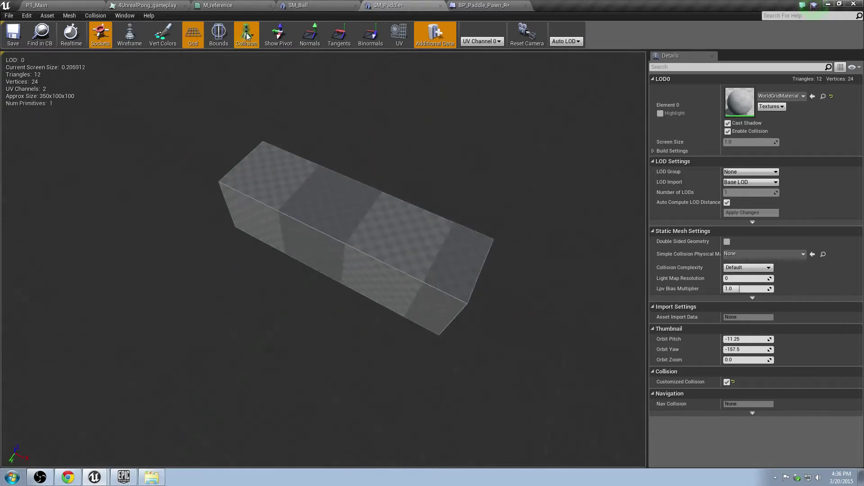
left_click(247, 36)
left_click(247, 36)
left_click(247, 36)
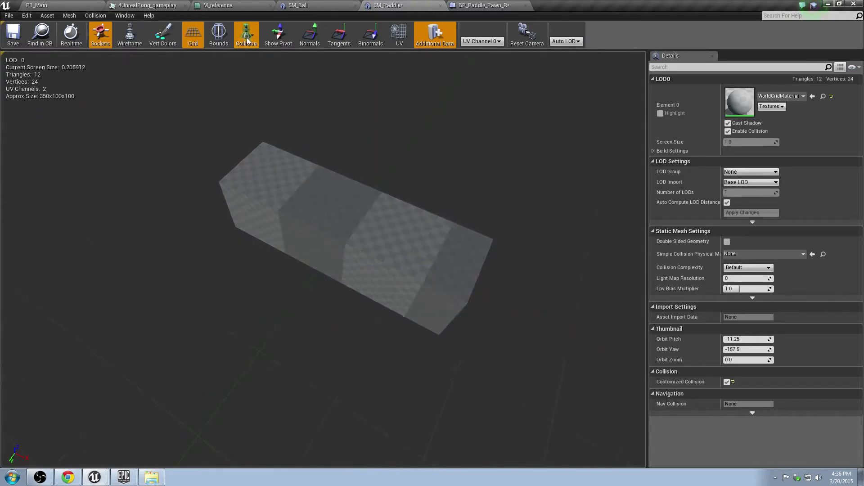
left_click(247, 37)
right_click_drag(213, 161, 207, 152)
left_click_drag(219, 168, 212, 163)
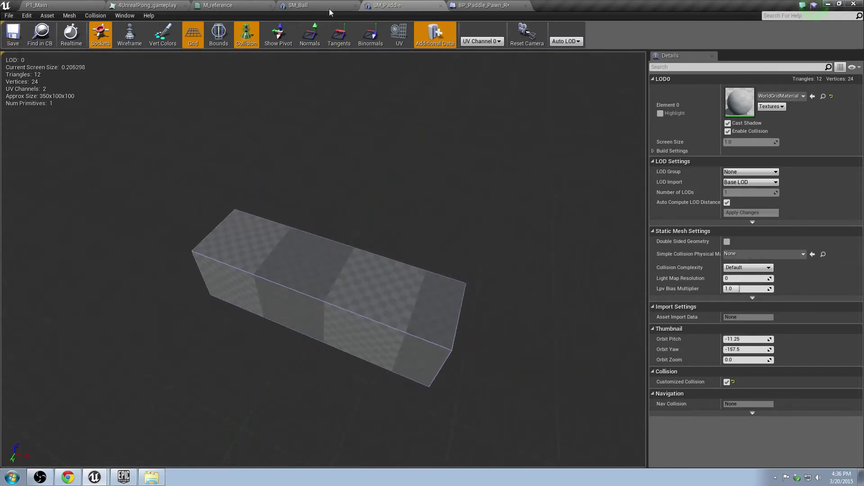
Back in BP_Paddle_Pawn_R, enable Simulate Physics and turn off Enable Gravity for Paddle_Mesh
left_click(474, 6)
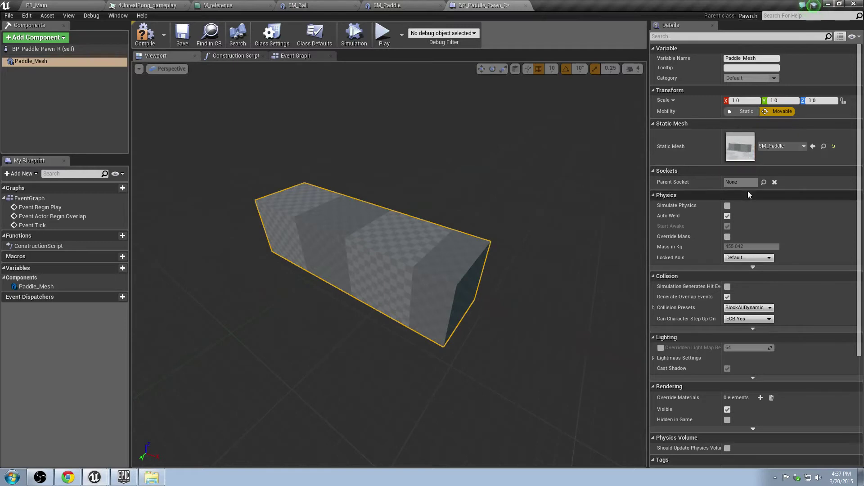
scroll(739, 212, "down", 4)
scroll(722, 273, "up", 4)
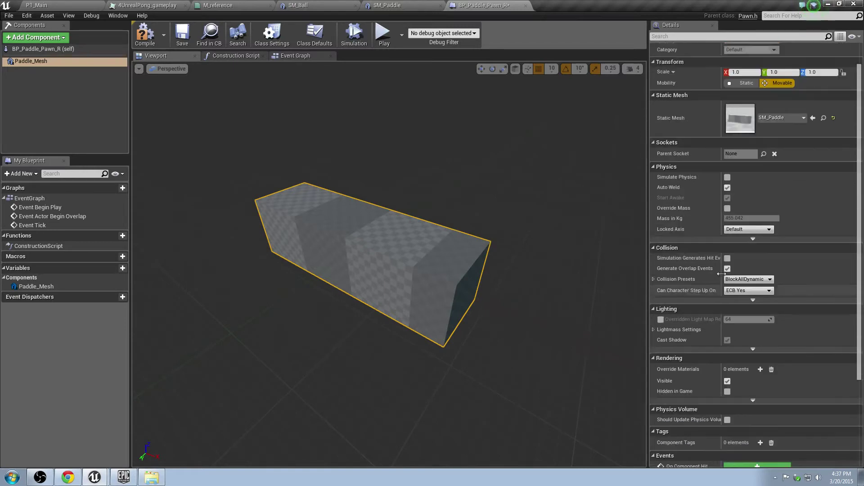
scroll(733, 247, "down", 2)
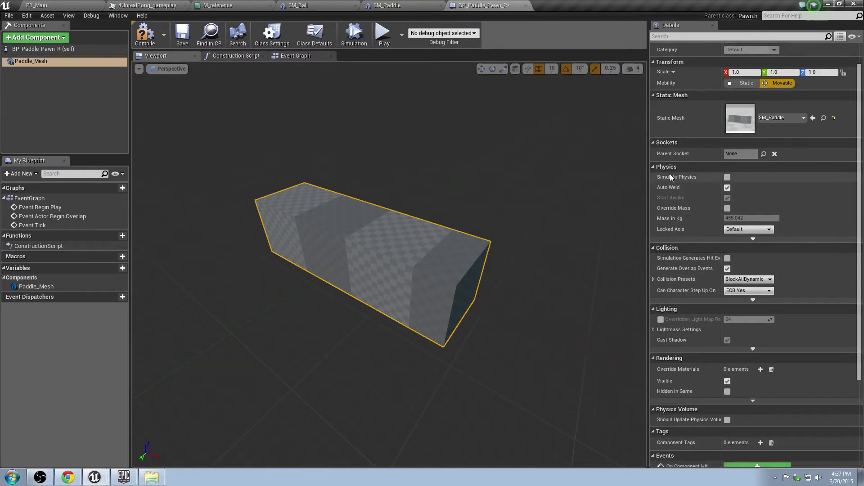
left_click(727, 178)
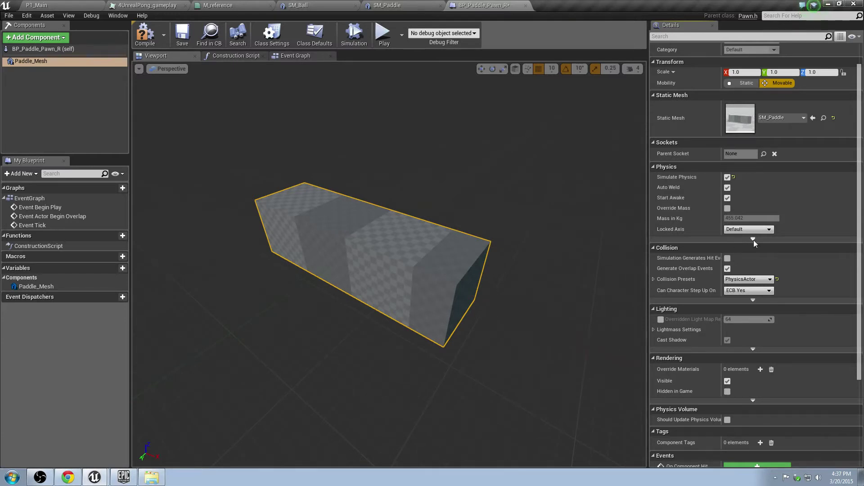
left_click(753, 239)
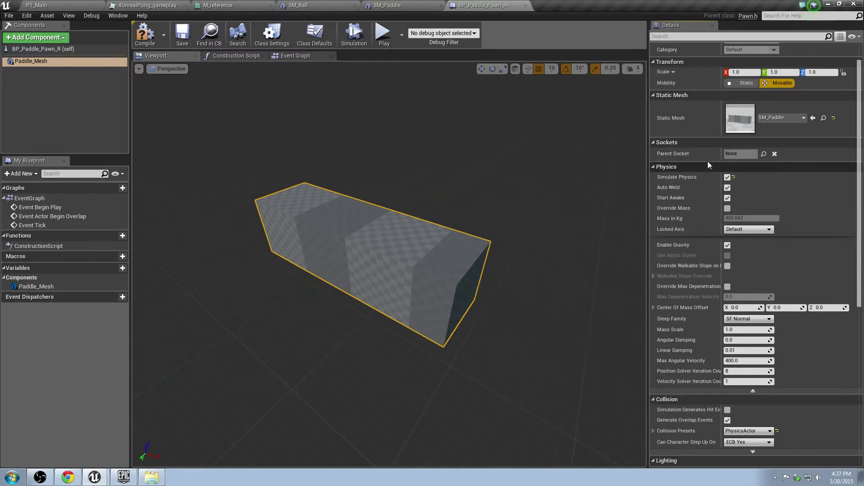
left_click(726, 178)
left_click(727, 245)
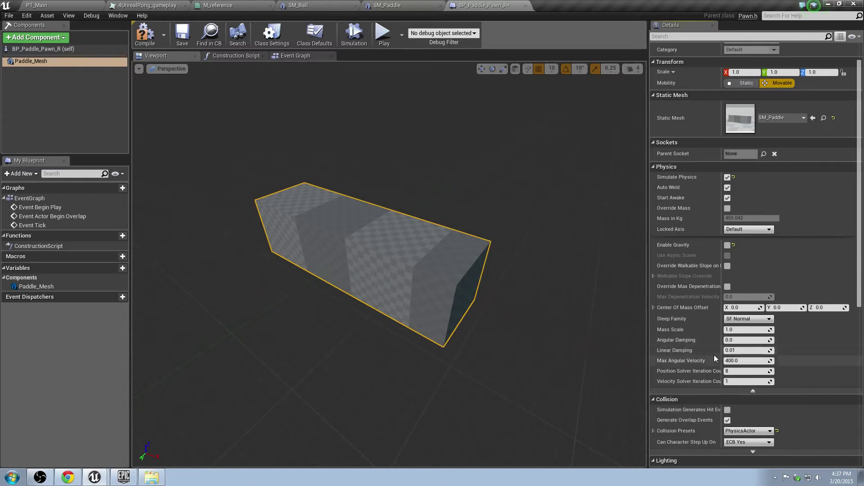
Set Paddle_Mesh's Linear Damping to 10, and compile and save the blueprint
left_click(748, 350)
type("10")
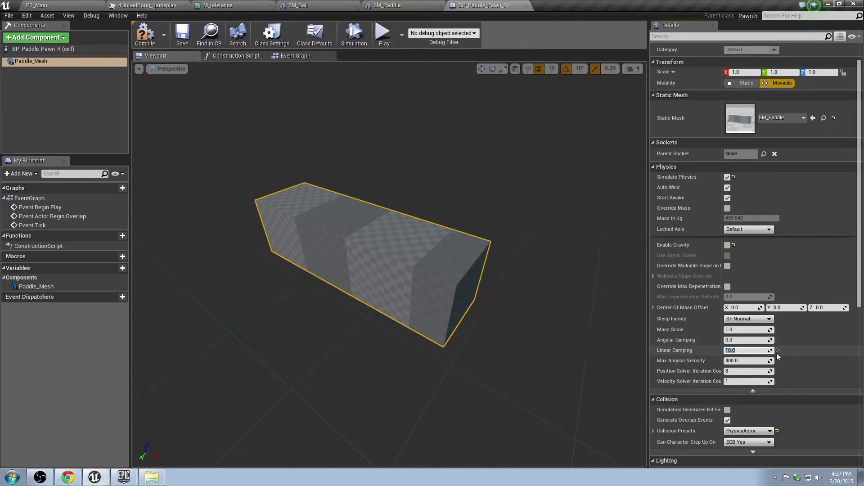
key("Return")
scroll(807, 352, "down", 5)
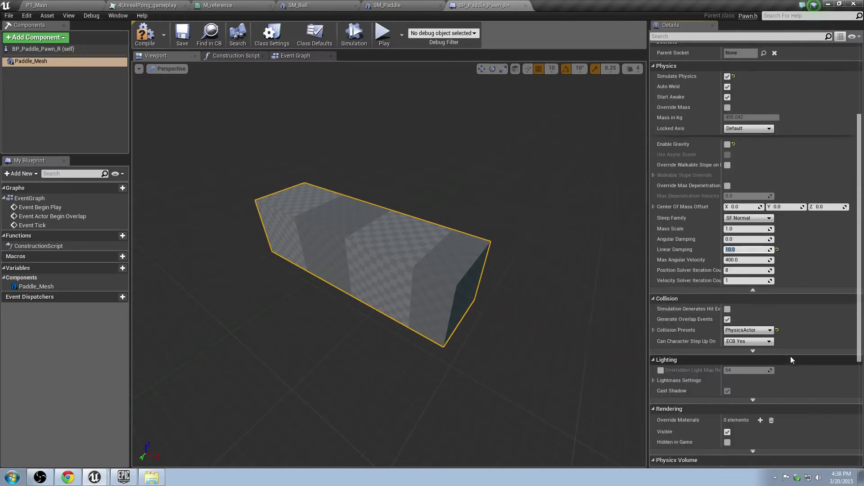
scroll(789, 350, "up", 6)
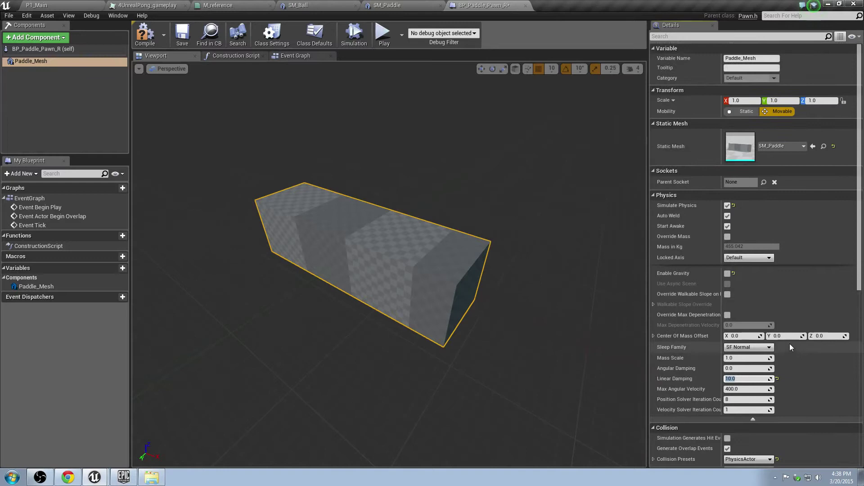
left_click(140, 32)
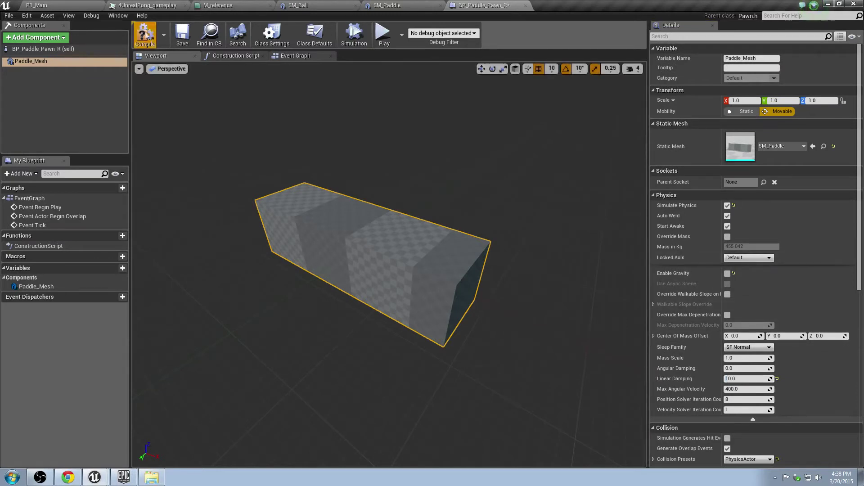
left_click(182, 39)
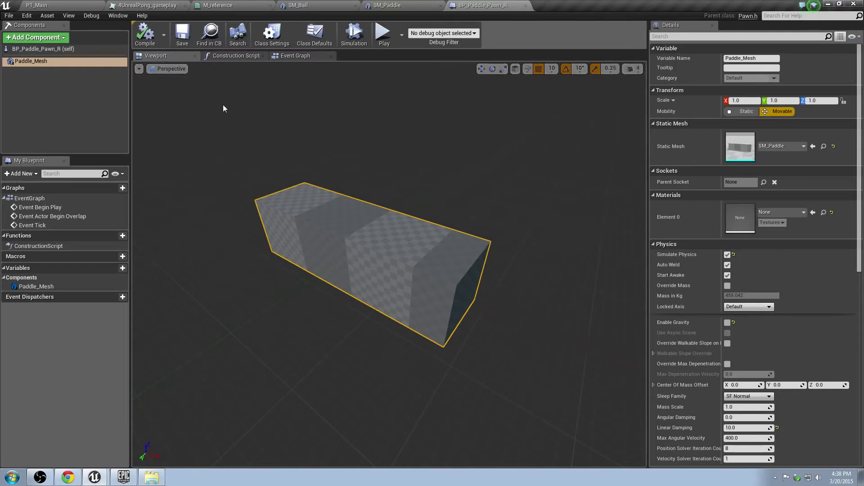
Add a W key event node below Event Tick in the paddle blueprint's Event Graph
left_click(223, 55)
left_click(304, 56)
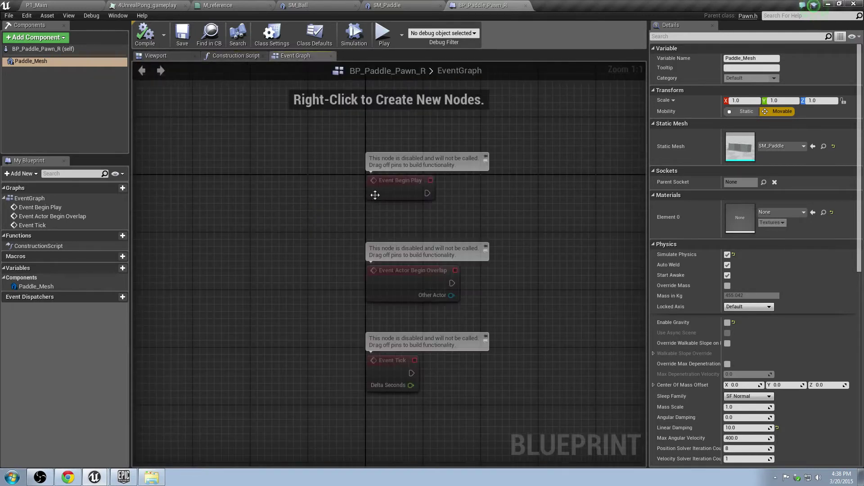
right_click_drag(460, 221, 401, 174)
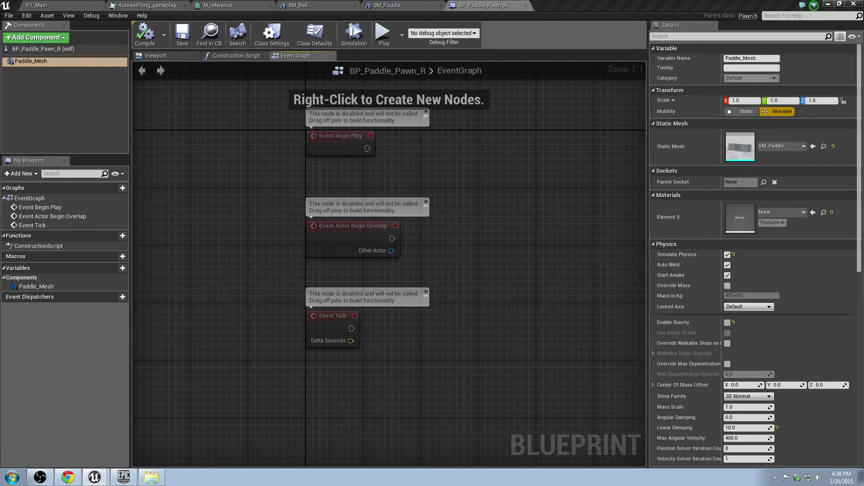
right_click_drag(364, 323, 324, 256)
left_click(267, 233)
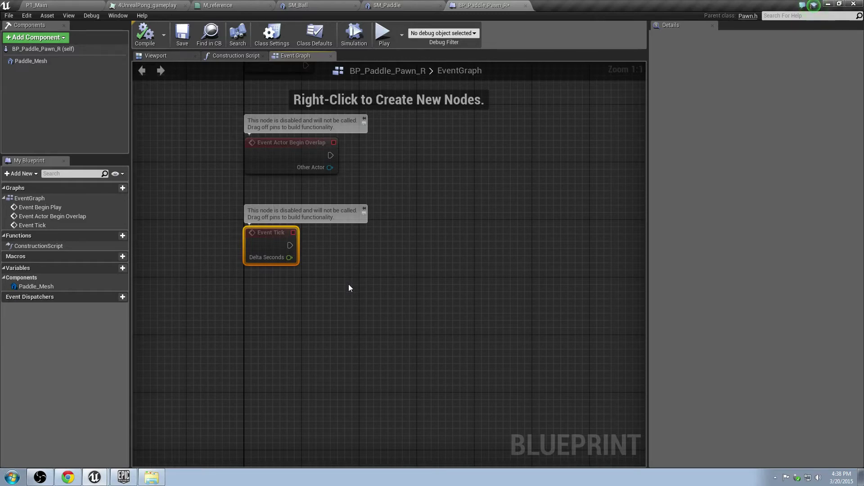
left_click(349, 285)
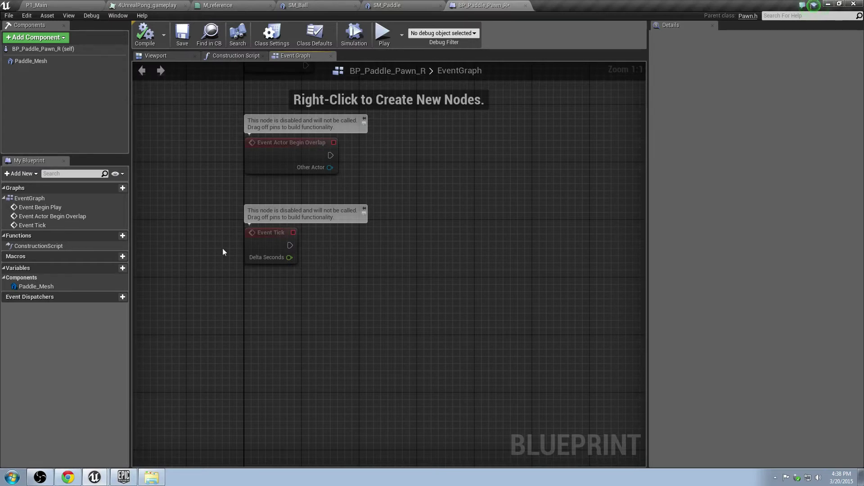
right_click(260, 291)
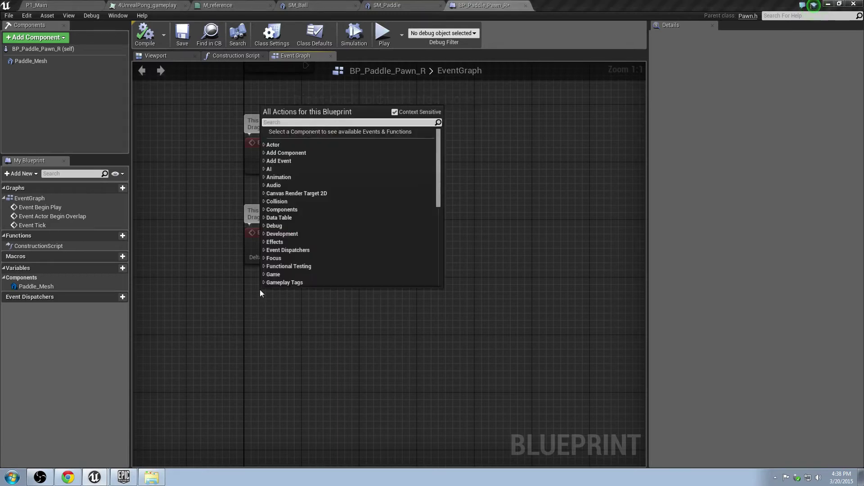
type("w")
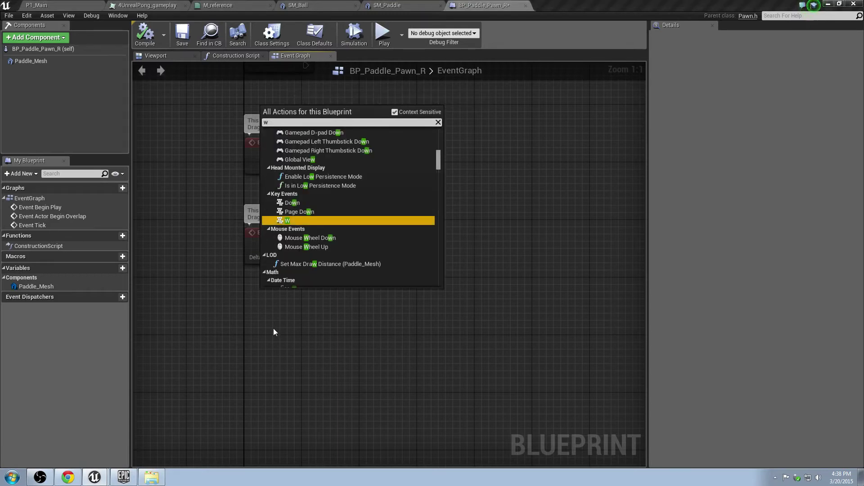
key("Return")
Add an S key event and a Branch node to the Event Graph, arranging them around the W key event
right_click(270, 357)
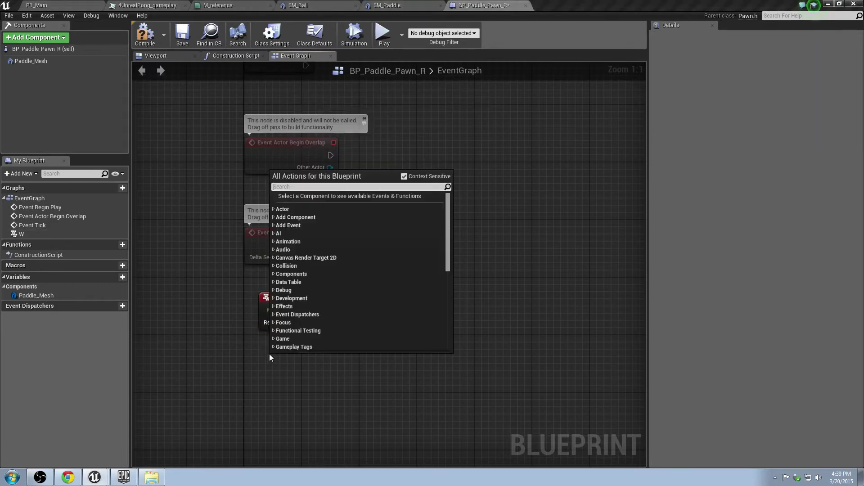
type("s")
left_click(309, 288)
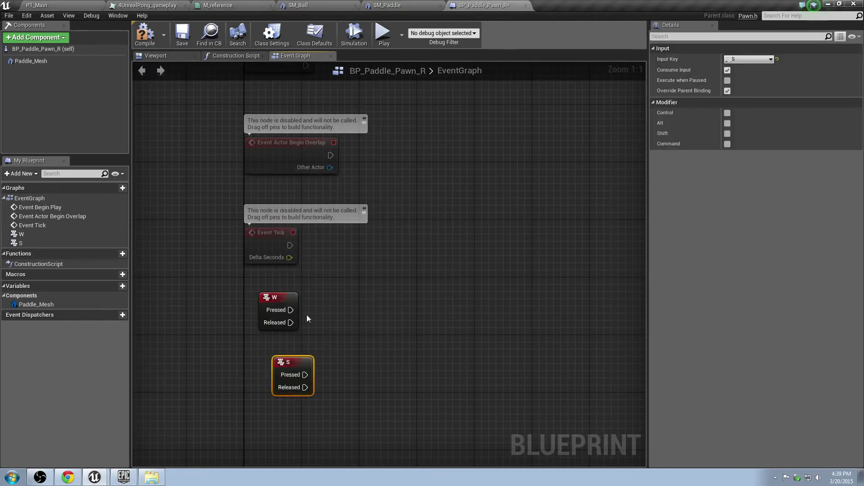
right_click(347, 337)
type("if")
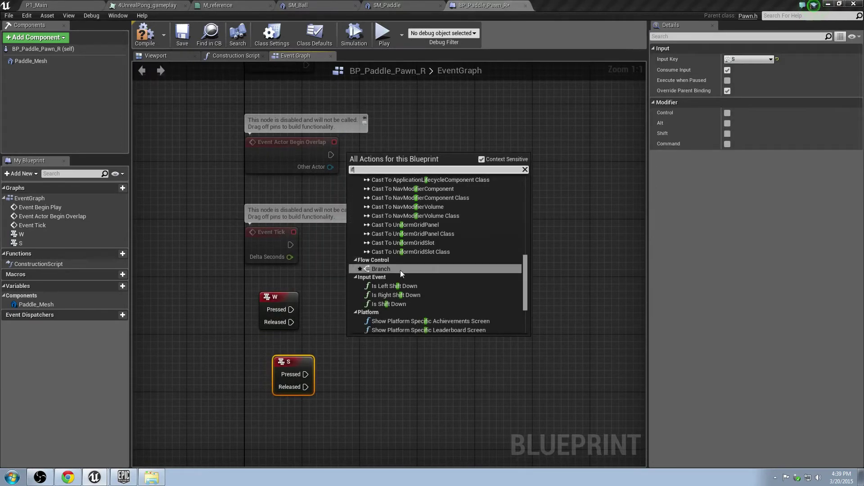
left_click(401, 271)
left_click_drag(281, 365, 231, 372)
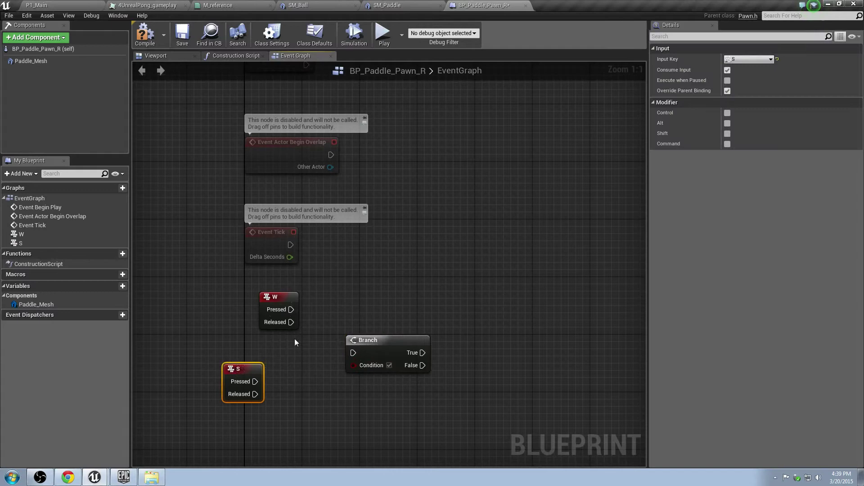
left_click_drag(287, 316, 257, 323)
left_click_drag(385, 347, 392, 297)
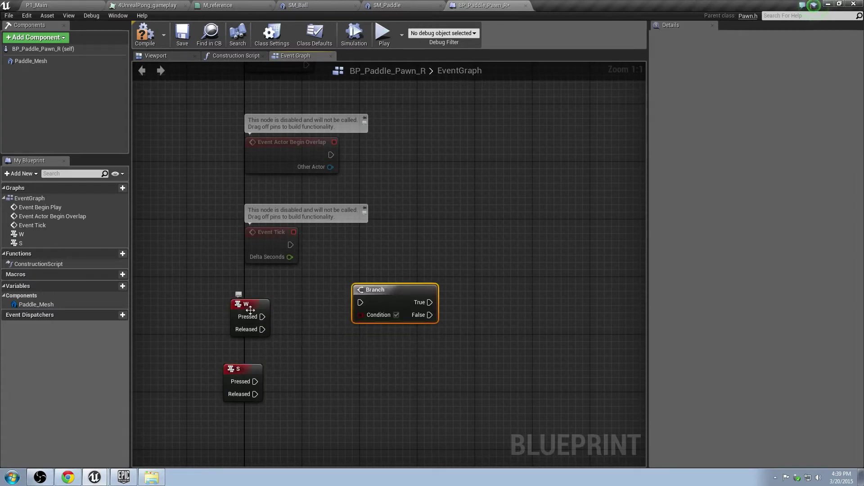
Delete the W and S key events and the Branch node from the Event Graph, and save the blueprint
left_click_drag(450, 463, 225, 307)
key("Delete")
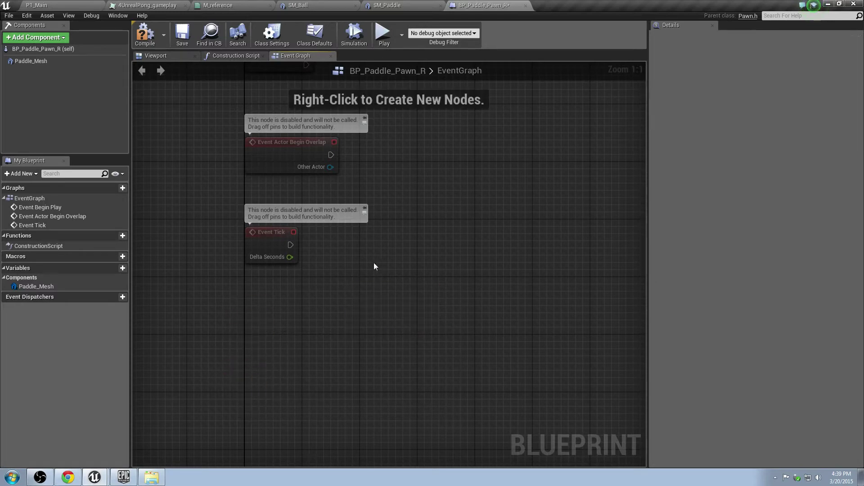
key("ctrl+s")
right_click_drag(347, 271, 309, 333)
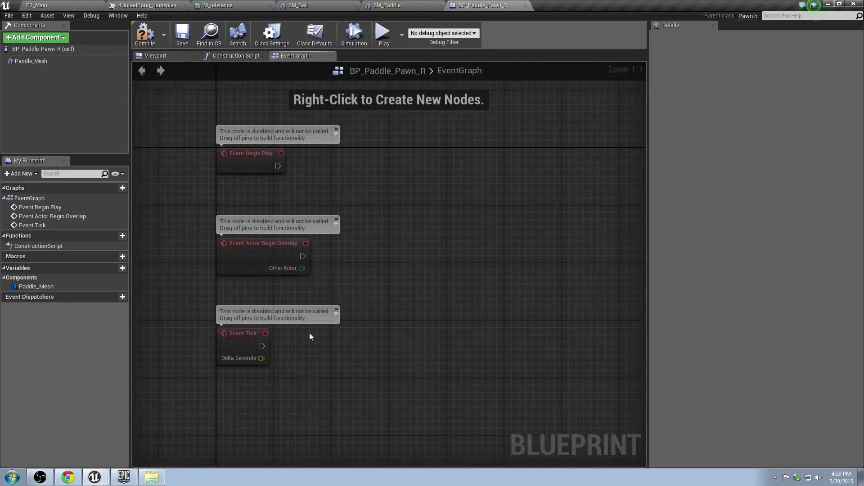
From the P1_Main level editor, open the project's engine Input settings and add an axis mapping named MoveUp
left_click(41, 6)
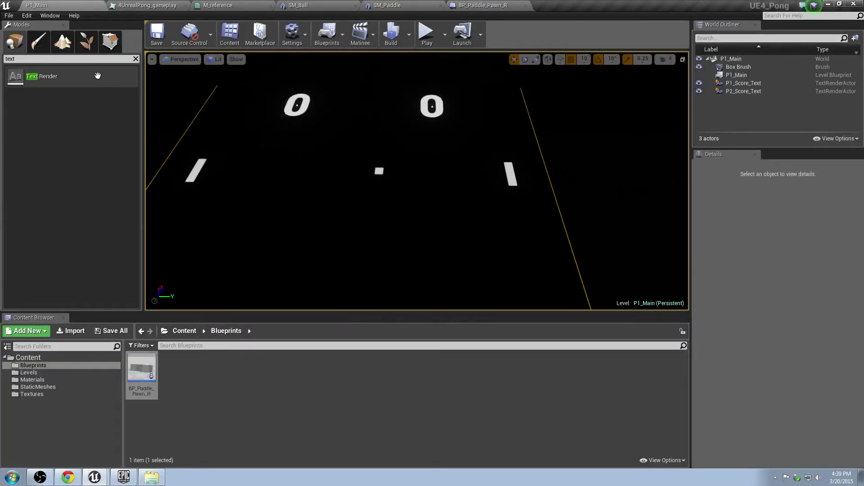
left_click(26, 15)
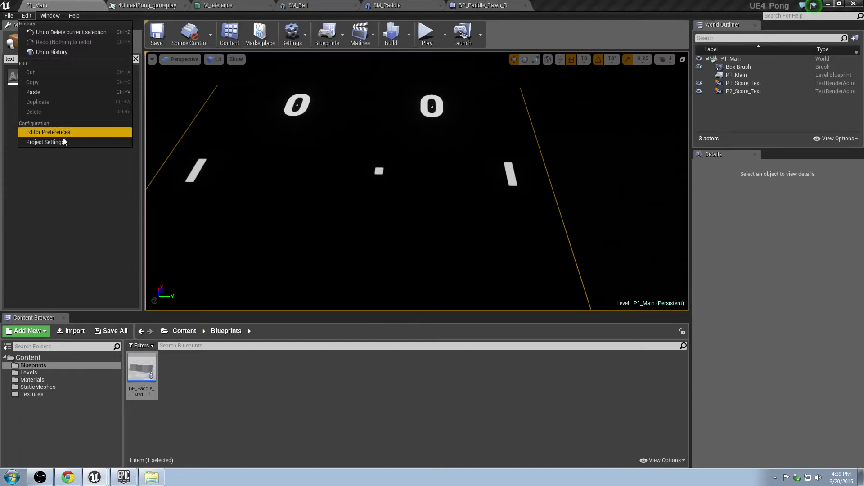
left_click(118, 141)
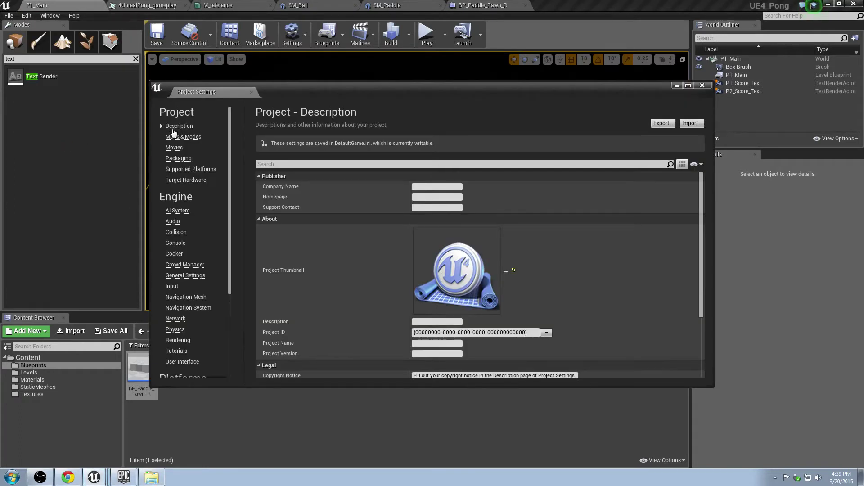
left_click(172, 287)
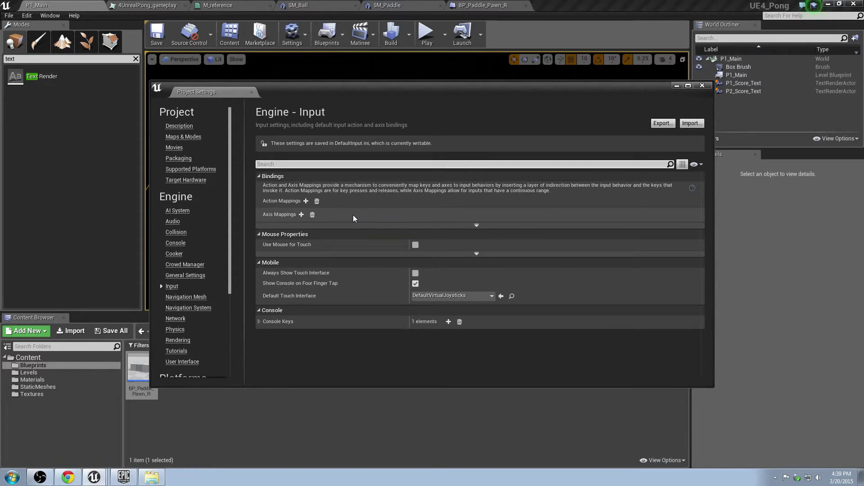
left_click(301, 215)
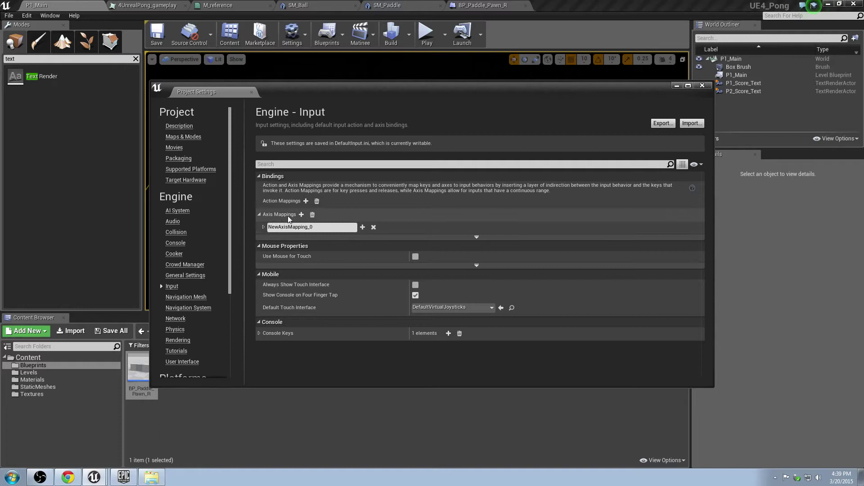
left_click_drag(326, 228, 241, 224)
type("MoveUp")
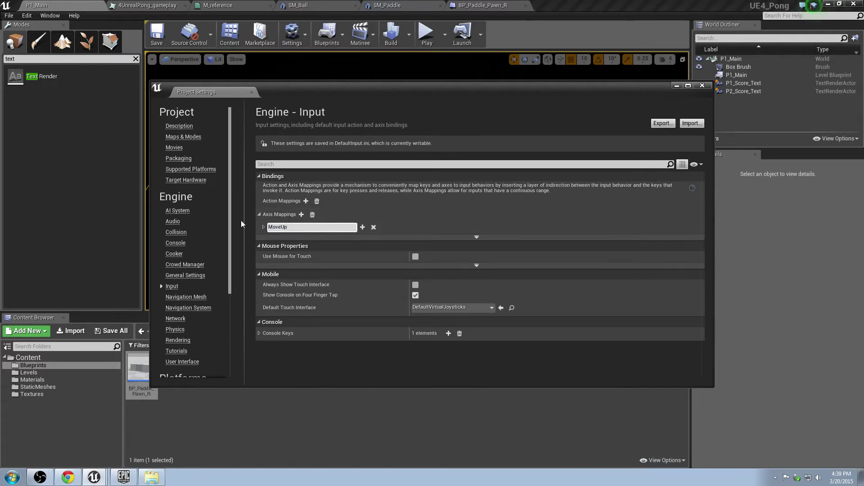
Expand the MoveUp axis mapping and assign the keyboard Up key to its first binding
left_click(264, 226)
left_click(264, 227)
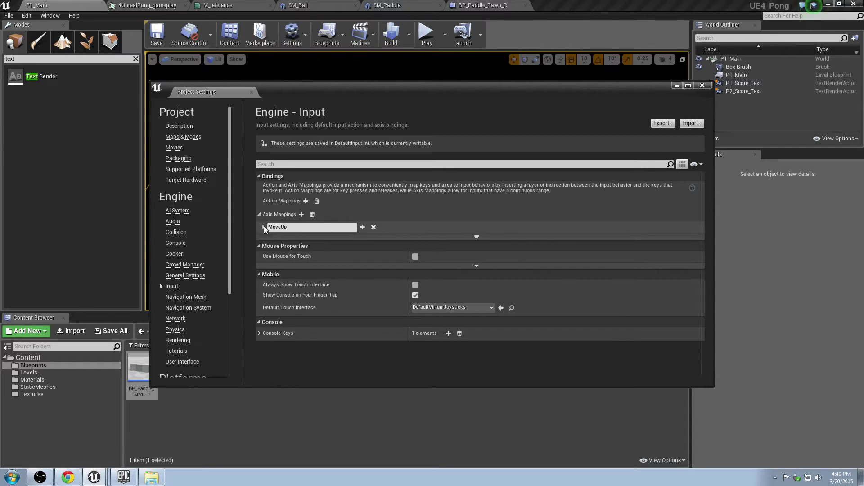
left_click(264, 227)
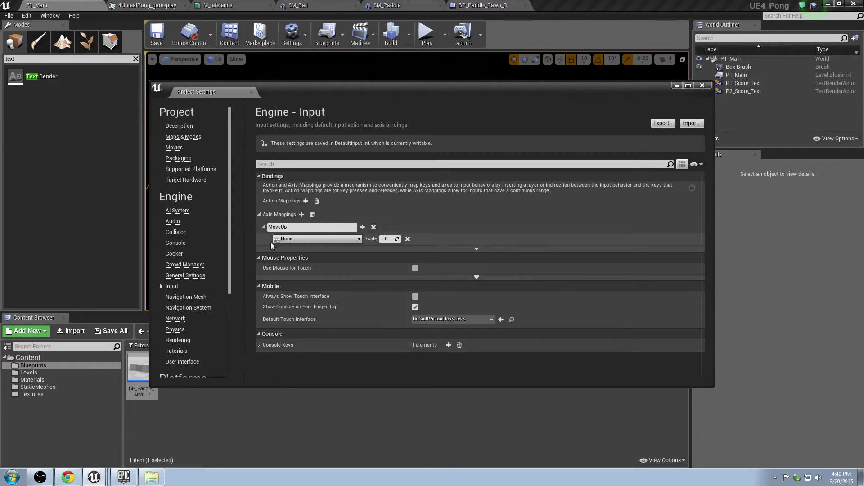
left_click(304, 242)
type("w")
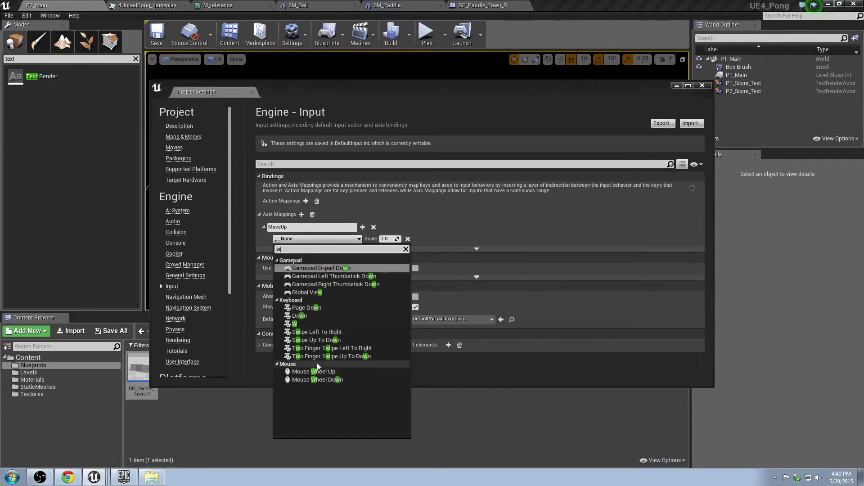
key("BackSpace")
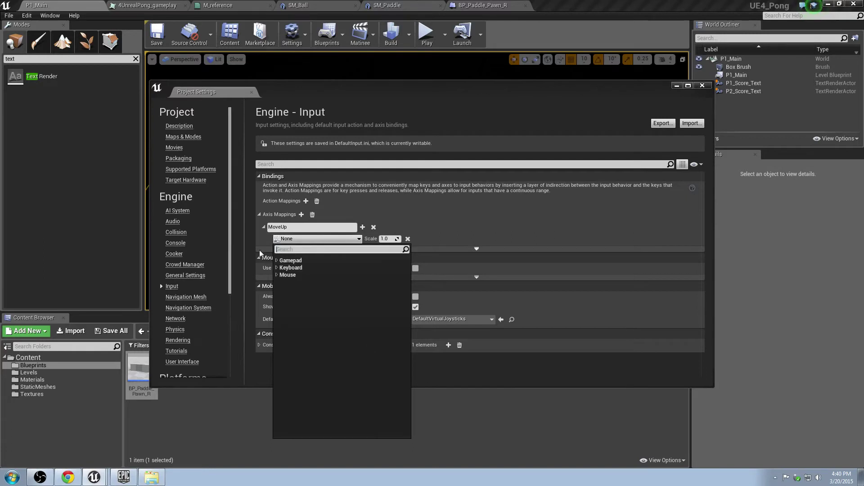
type("up")
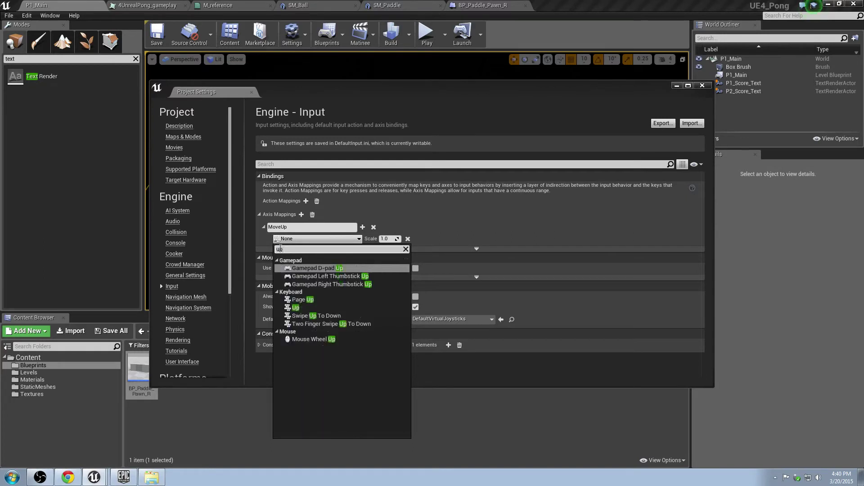
left_click(295, 307)
Add a second key binding to the MoveUp axis mapping and assign it the keyboard Down key
left_click(362, 227)
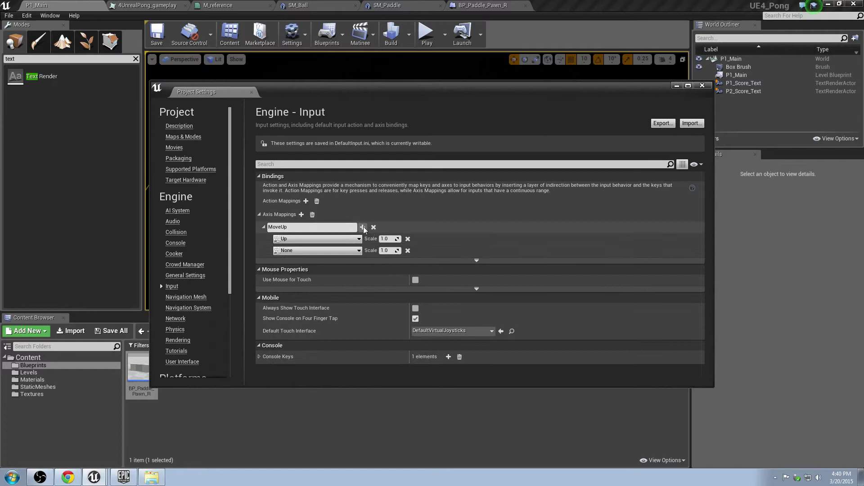
left_click(333, 252)
type("Down")
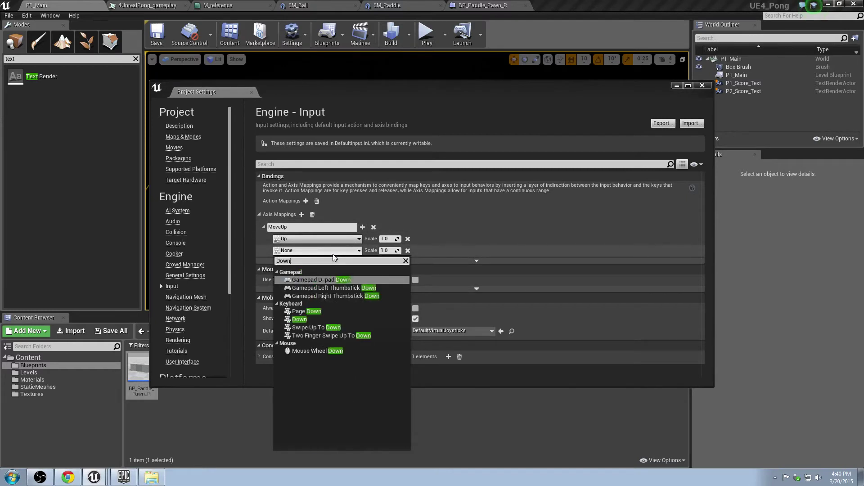
left_click(306, 319)
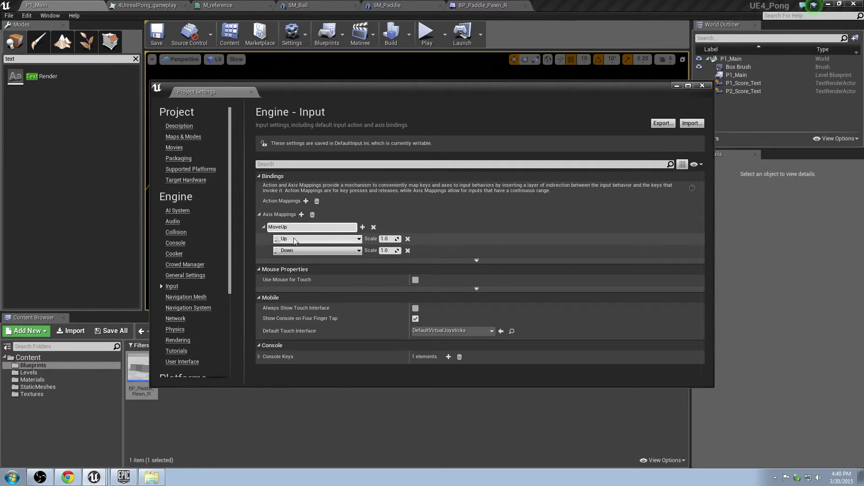
Set the MoveUp scale to 1.0 for the Up key and -1 for the Down key
left_click_drag(385, 239, 391, 239)
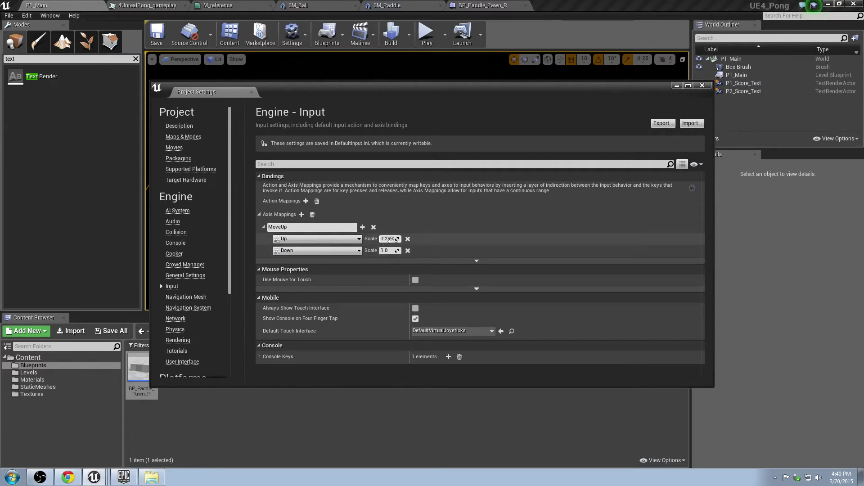
left_click(392, 239)
type("1.0")
key("Return")
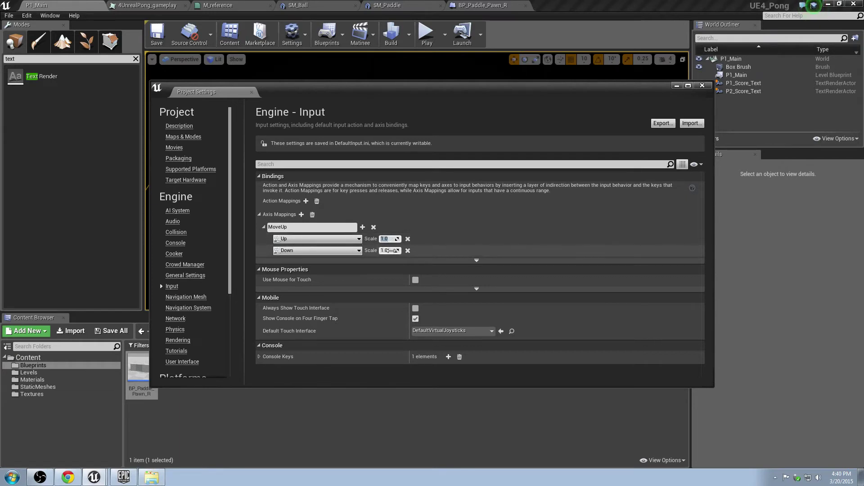
left_click(390, 250)
type("-1")
left_click(512, 220)
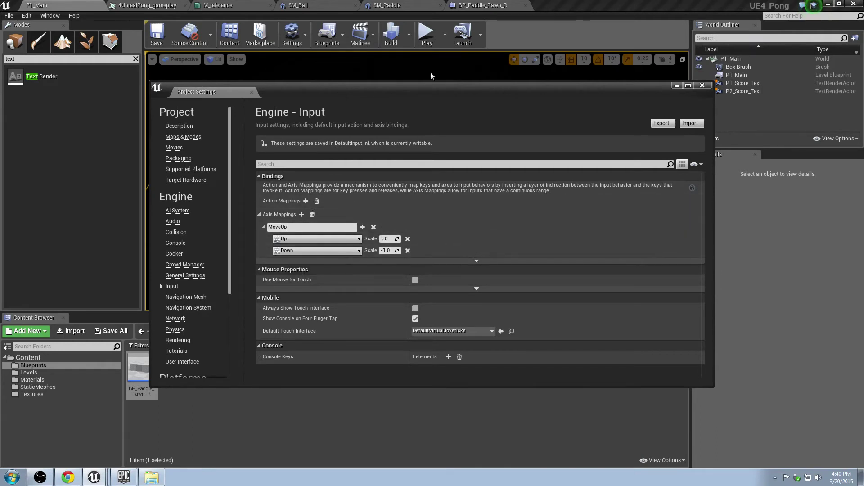
Switch to BP_Paddle_Pawn_R, minimize Project Settings, and add a Get MoveUp axis value node below Event Tick
left_click(482, 7)
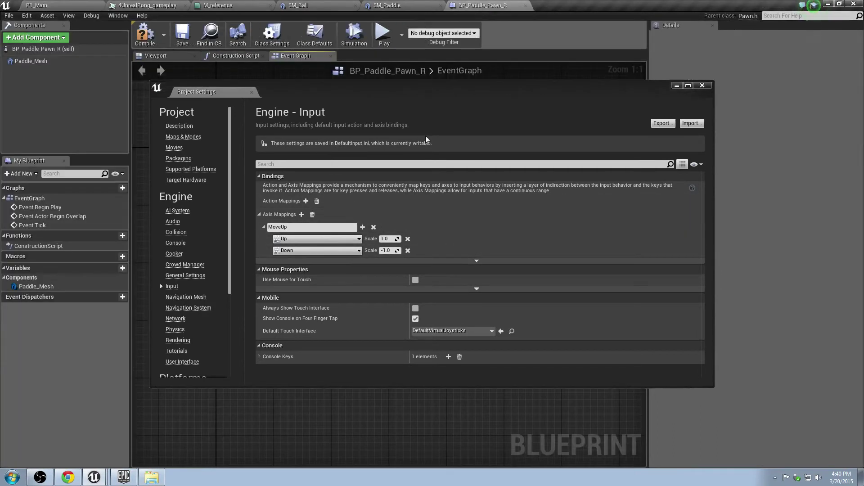
left_click(677, 85)
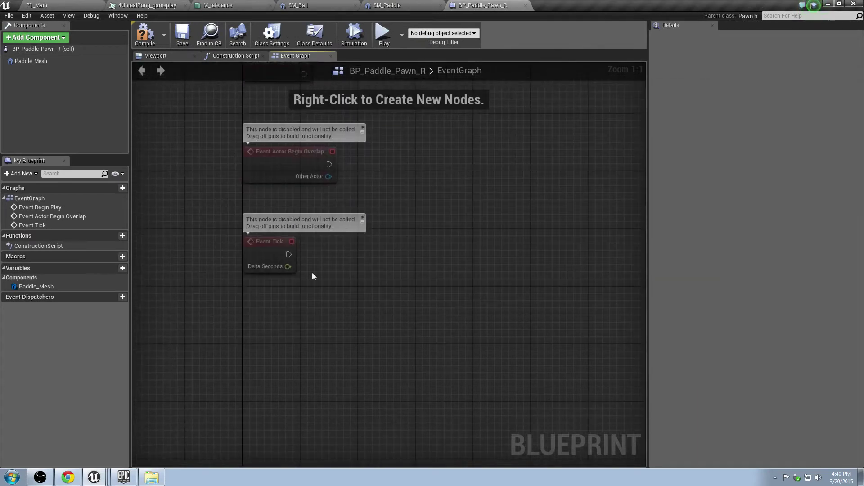
right_click(293, 299)
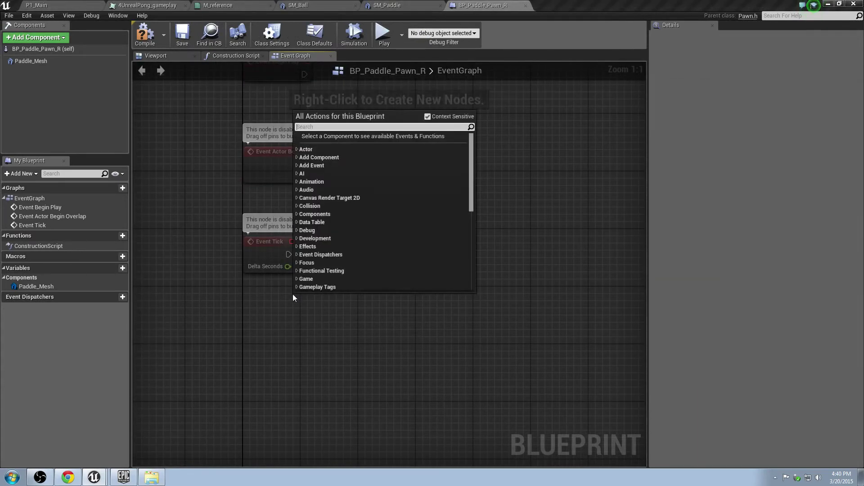
type("get")
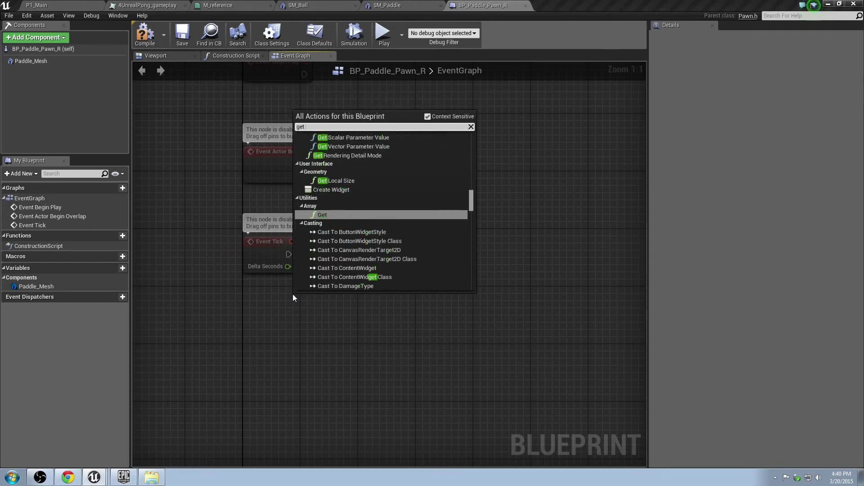
type(" Move")
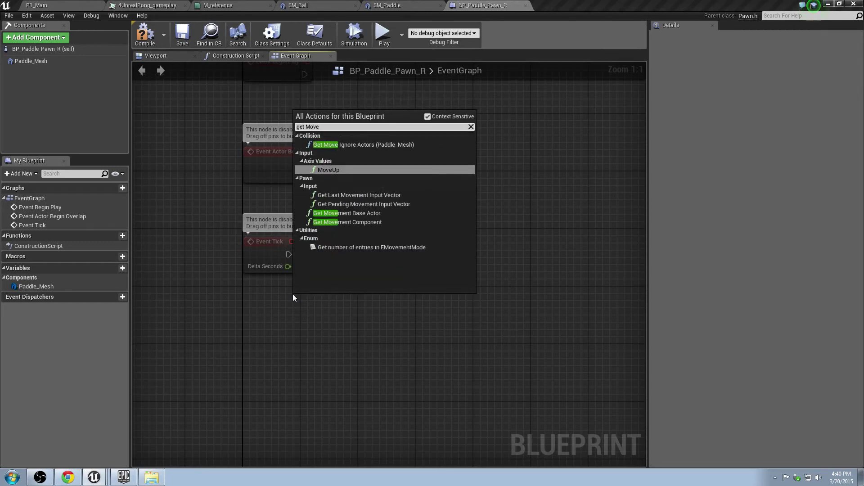
left_click(330, 171)
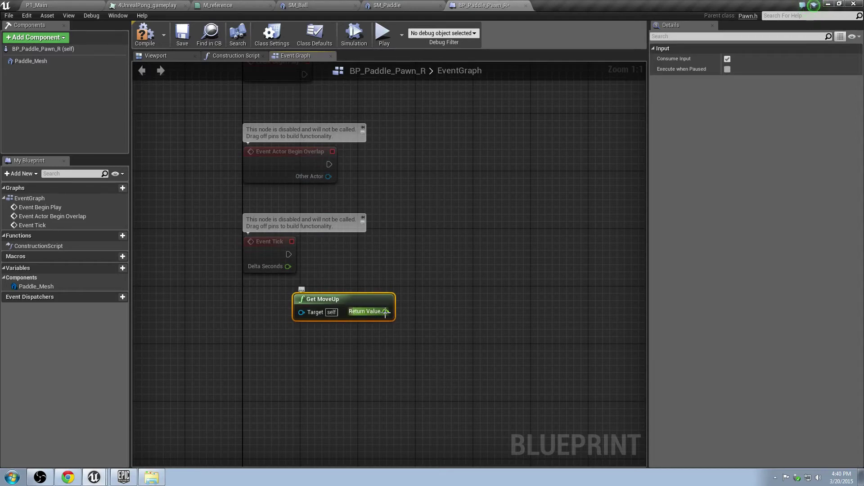
left_click_drag(386, 311, 427, 291)
left_click_drag(436, 280, 439, 285)
left_click(410, 277)
left_click(406, 307)
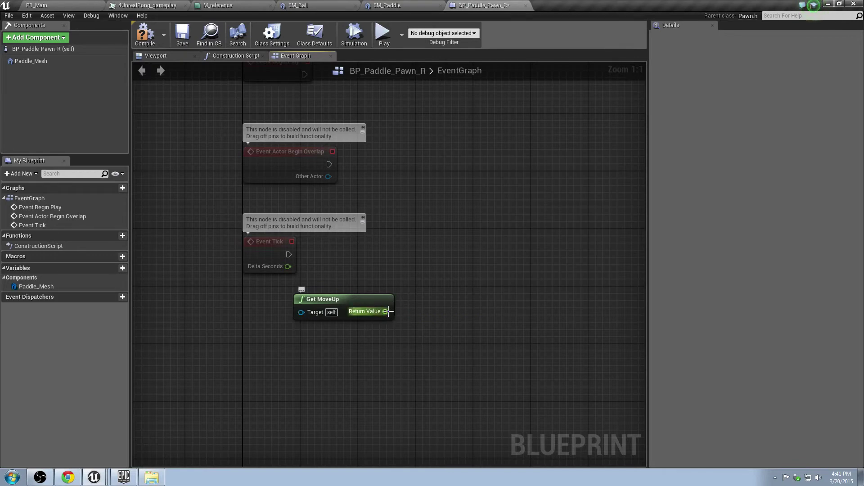
left_click_drag(389, 311, 414, 313)
left_click(376, 326)
left_click(400, 290)
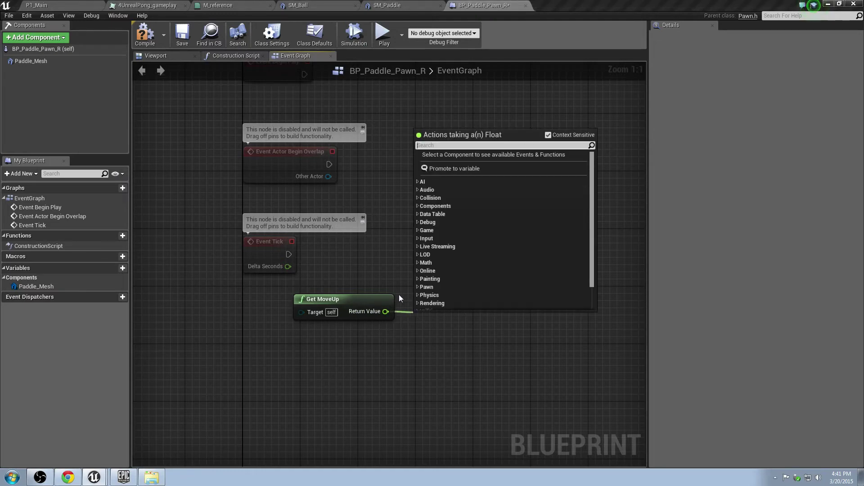
left_click(397, 277)
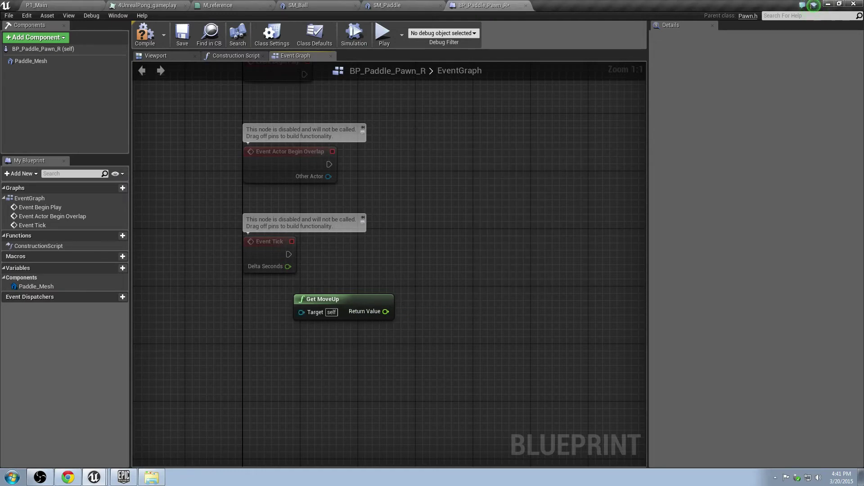
Open the Input section of Project Settings from the P1_Main level editor
right_click_drag(487, 273, 459, 276)
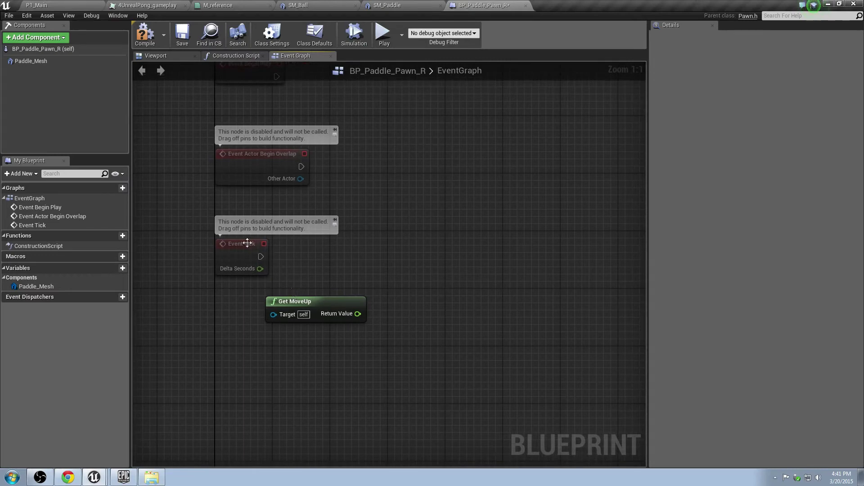
left_click(44, 5)
left_click(27, 16)
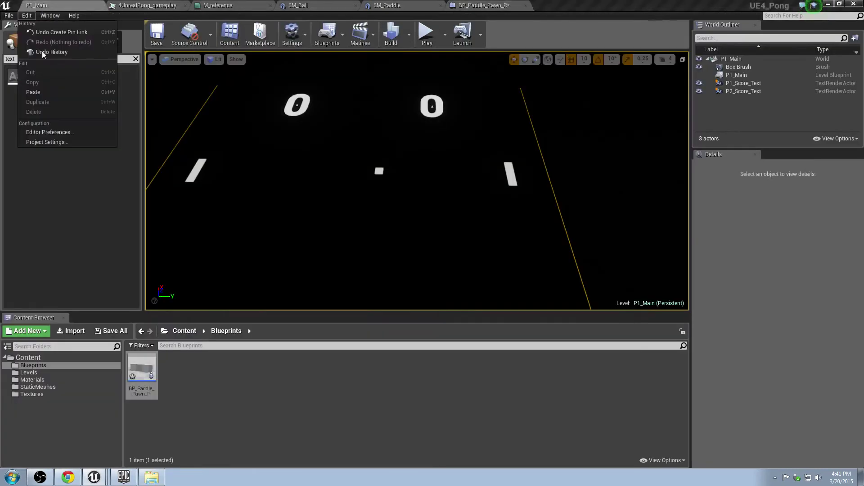
left_click(64, 142)
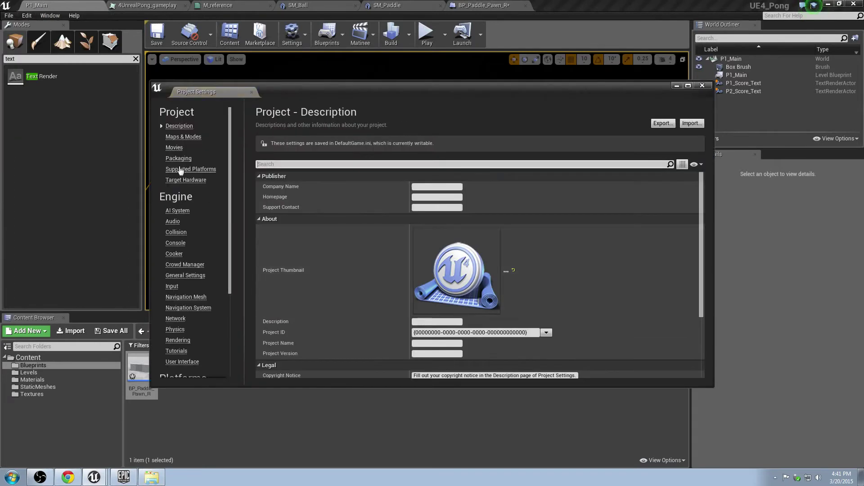
left_click(172, 286)
Rename the MoveUp axis mapping to P1_MoveUp and check its Up and Down key bindings
left_click(301, 214)
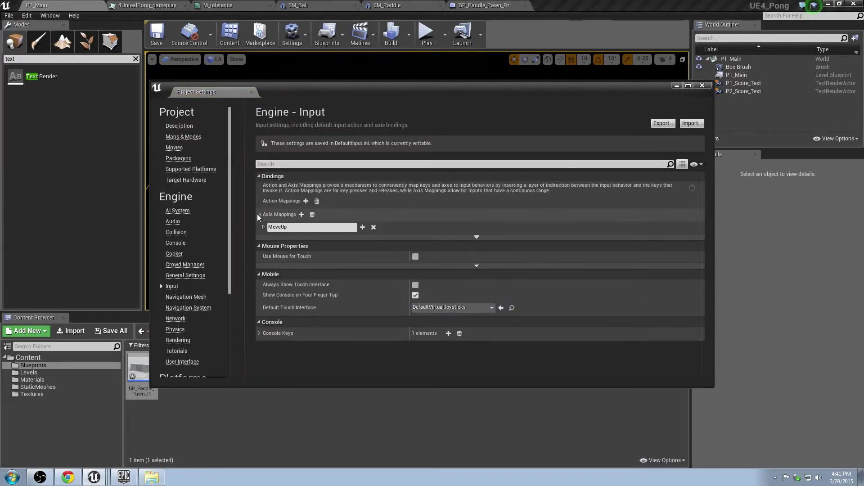
type("MoveUp")
left_click(268, 227)
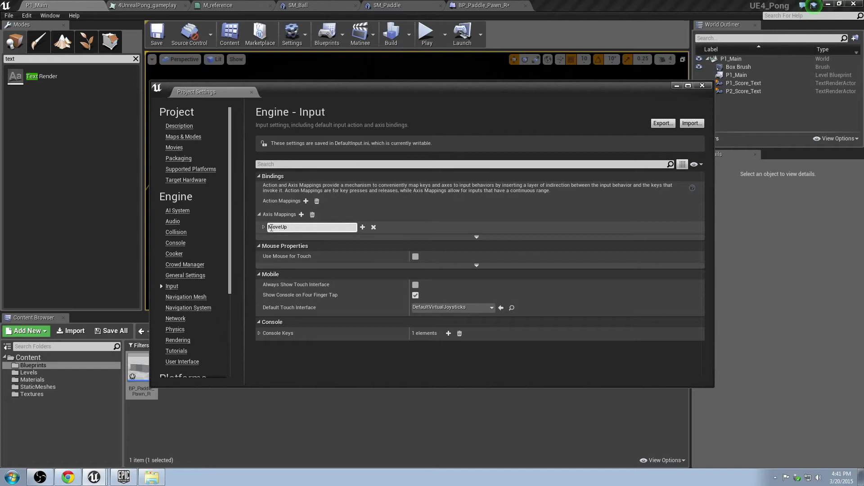
type("P1_")
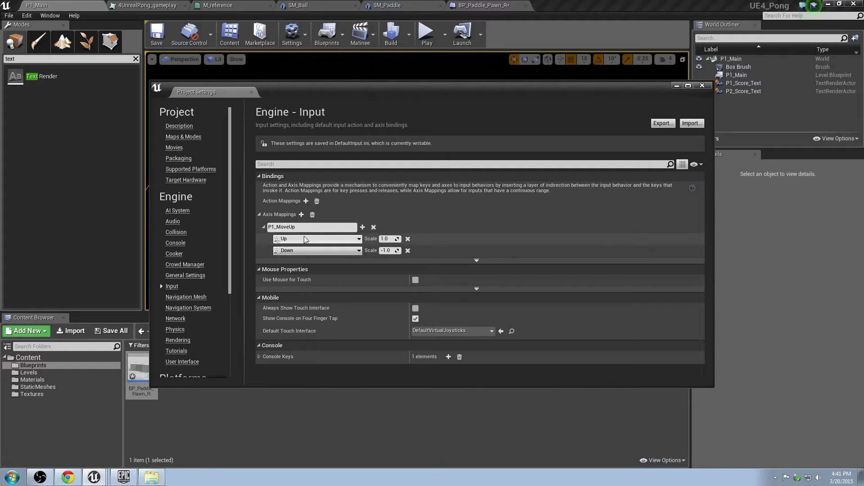
double_click(277, 228)
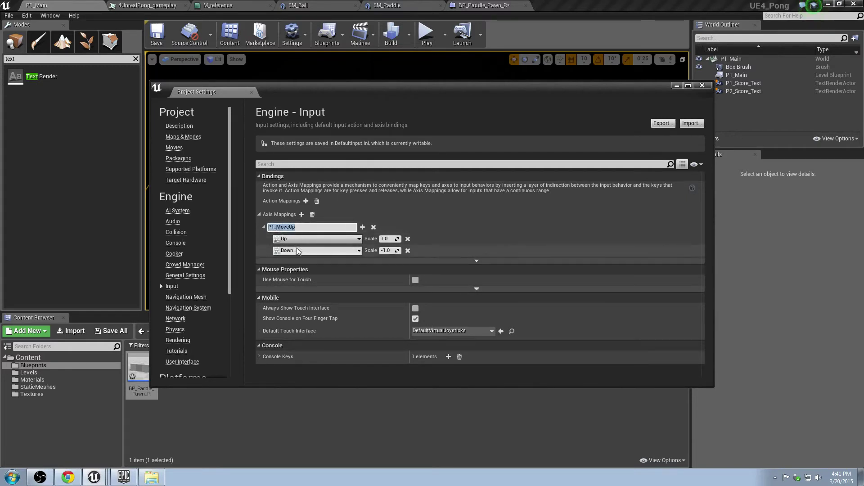
left_click(265, 227)
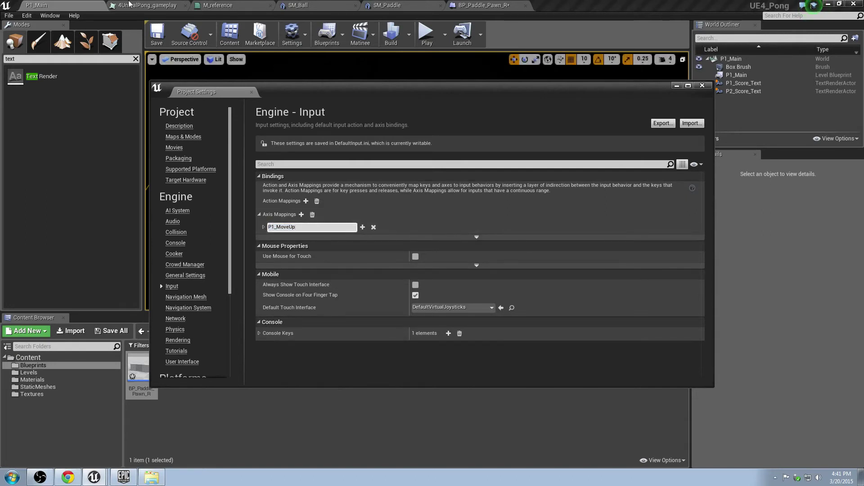
Return to BP_Paddle_Pawn_R, minimize Project Settings, and delete the outdated Get MoveUp node
left_click(481, 5)
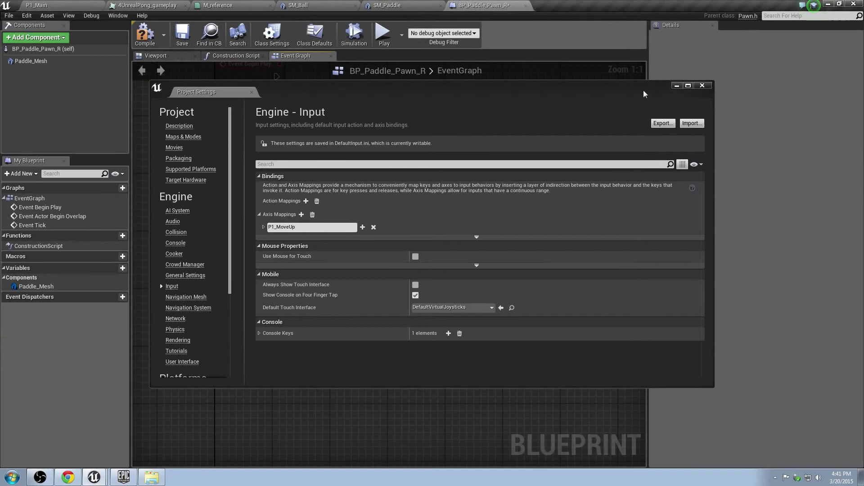
left_click(676, 85)
left_click(314, 307)
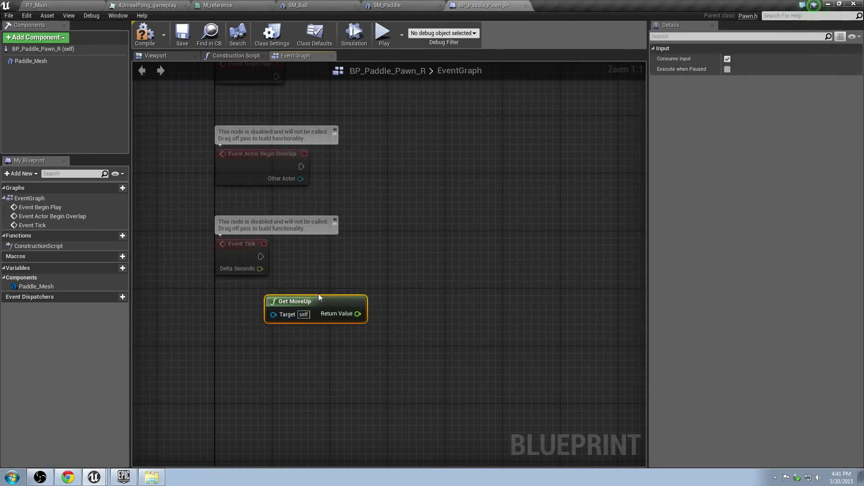
key("Delete")
Add a Get P1_MoveUp axis value node and place it below Event Tick
right_click(284, 306)
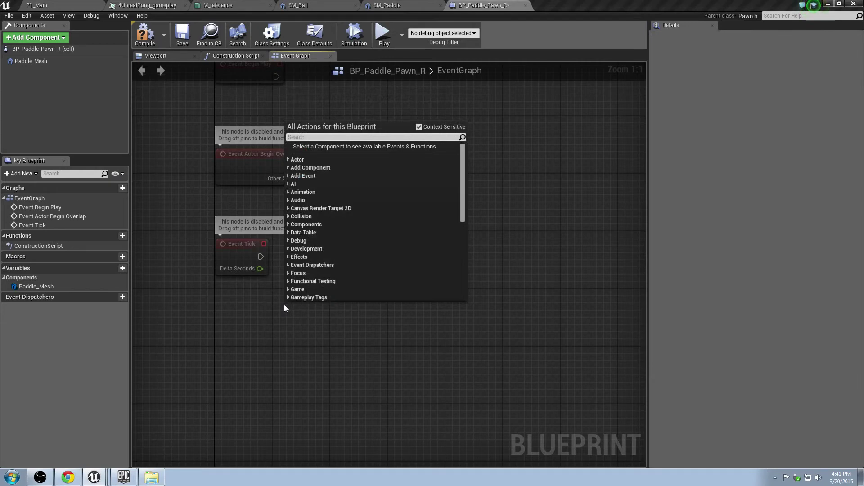
type("get")
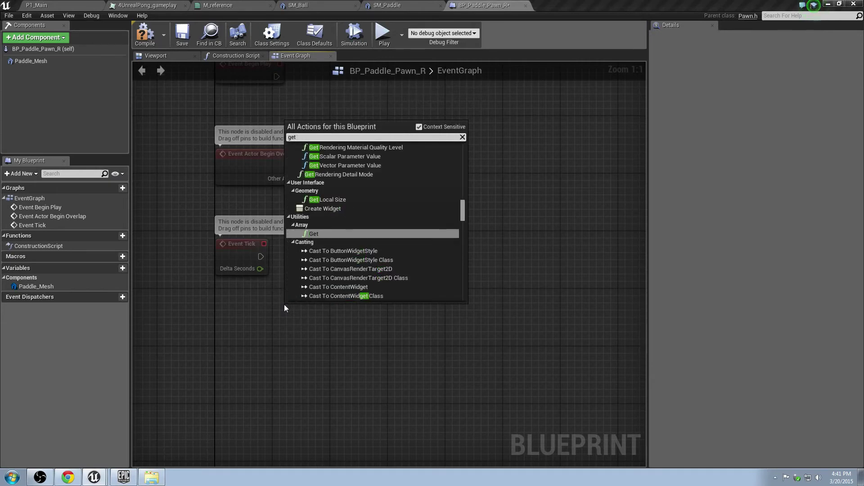
type(" p1 mo")
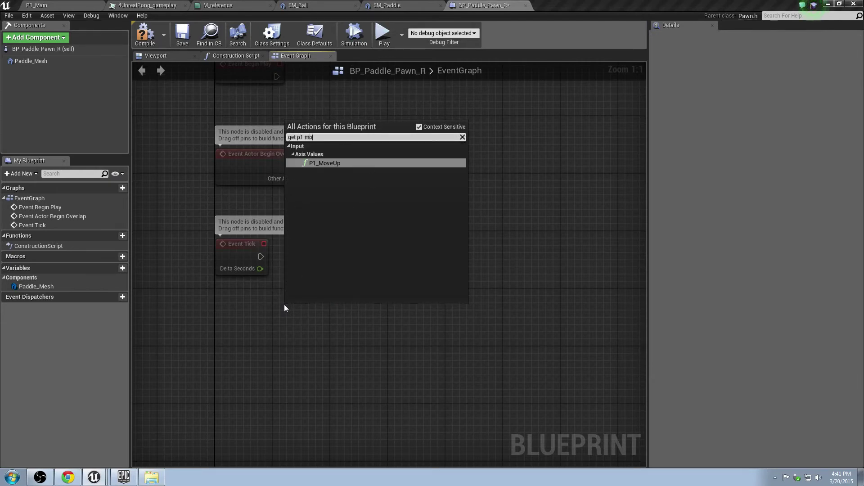
key("Return")
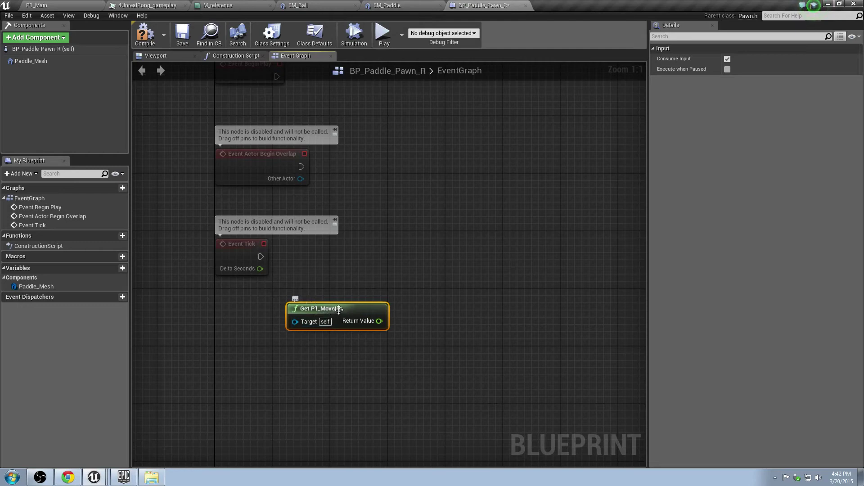
left_click_drag(333, 309, 246, 316)
left_click(347, 211)
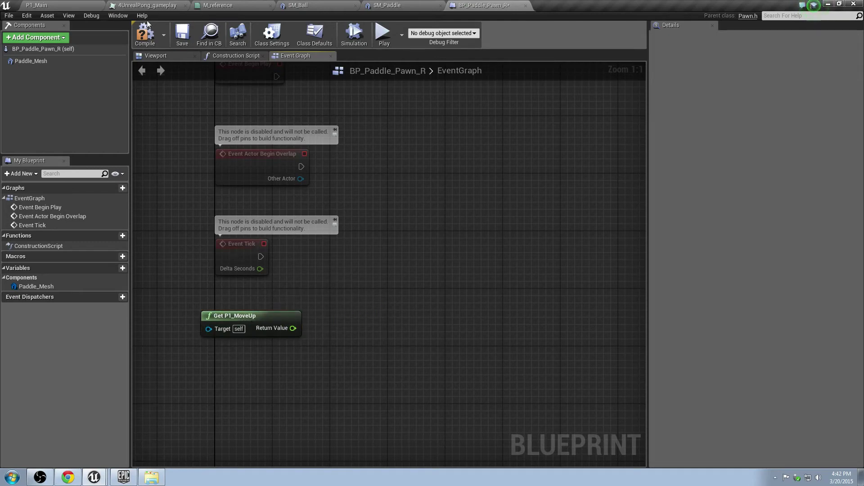
Examine the playing field and paddles in the P1_Main level, then return to BP_Paddle_Pawn_R
left_click(72, 5)
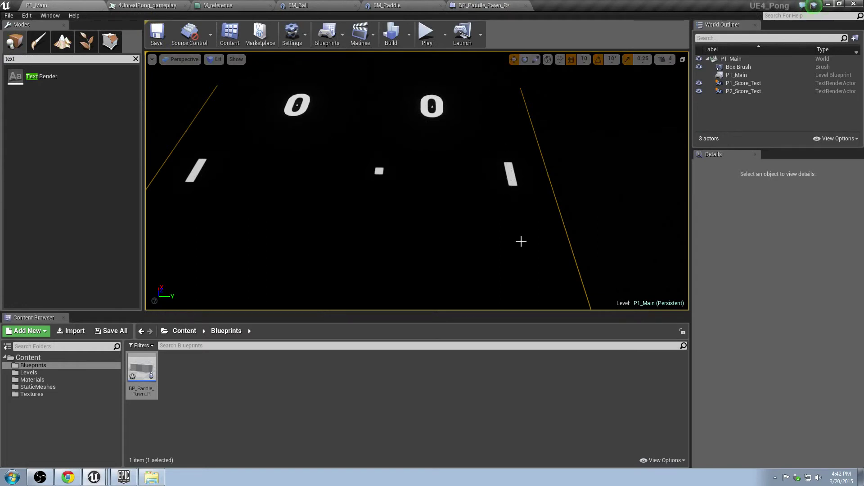
right_click_drag(521, 246, 518, 279)
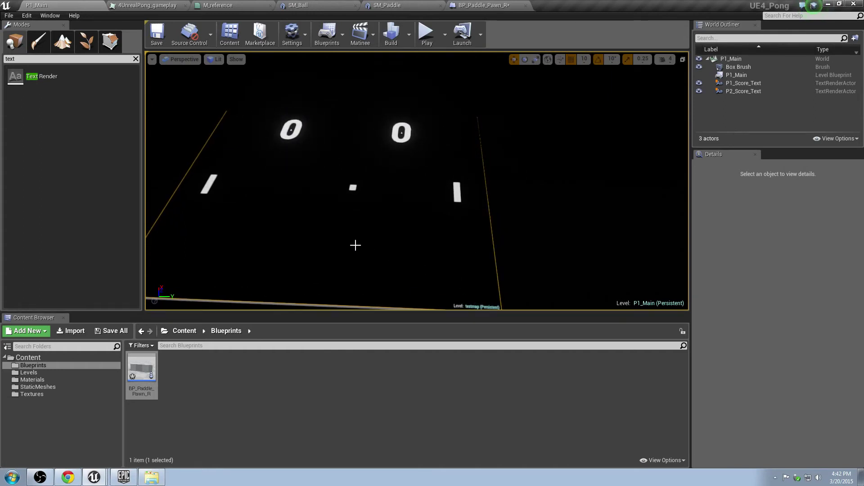
left_click(467, 5)
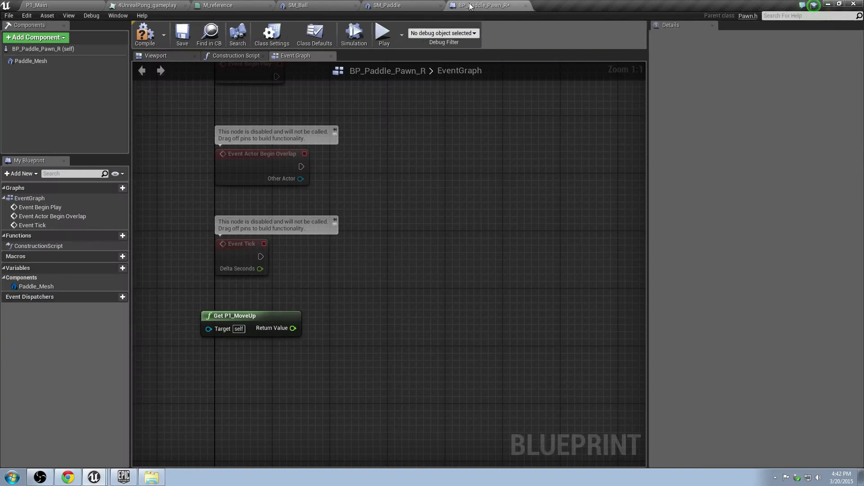
Move Get P1_MoveUp further below Event Tick and add an Add Force (Paddle_Mesh) node beside them
key("ctrl+s")
left_click_drag(230, 316, 294, 371)
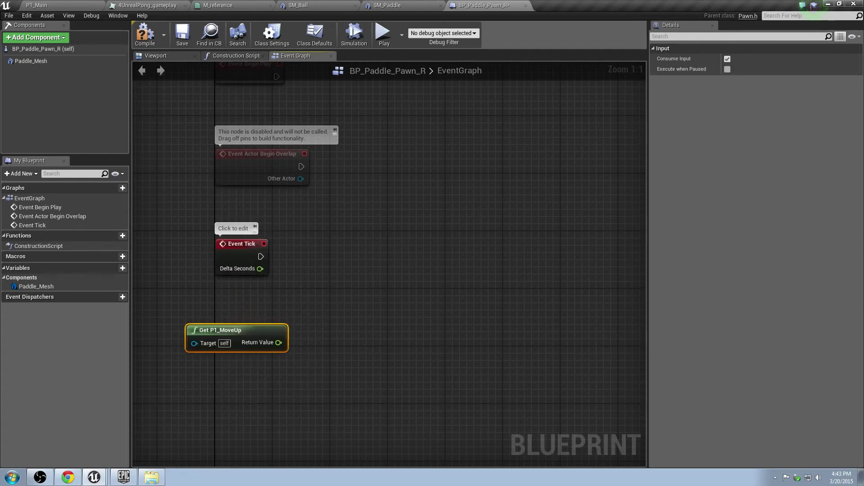
left_click(334, 297)
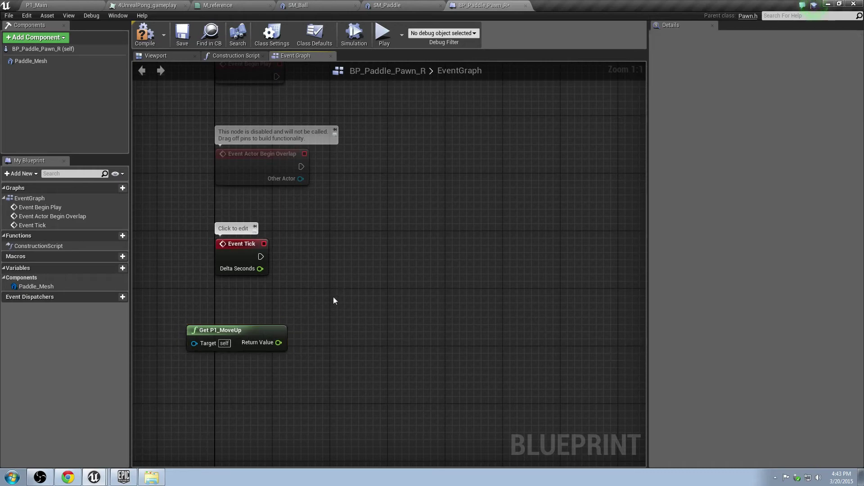
right_click(374, 272)
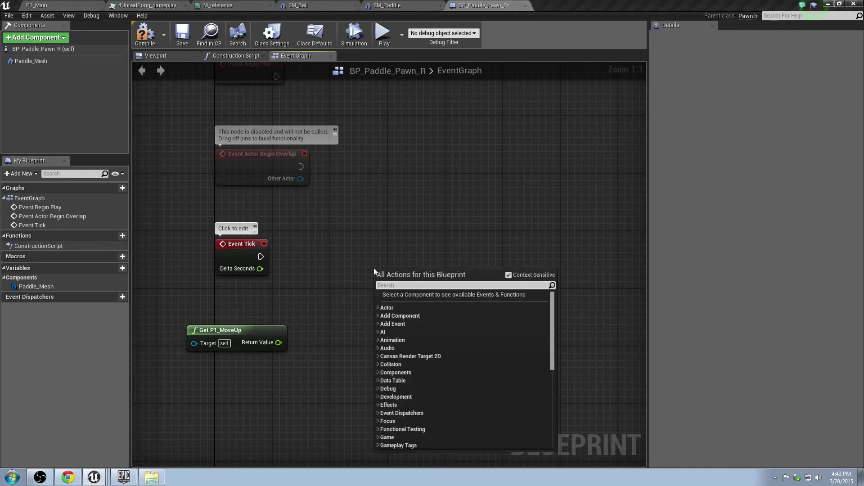
type("add force")
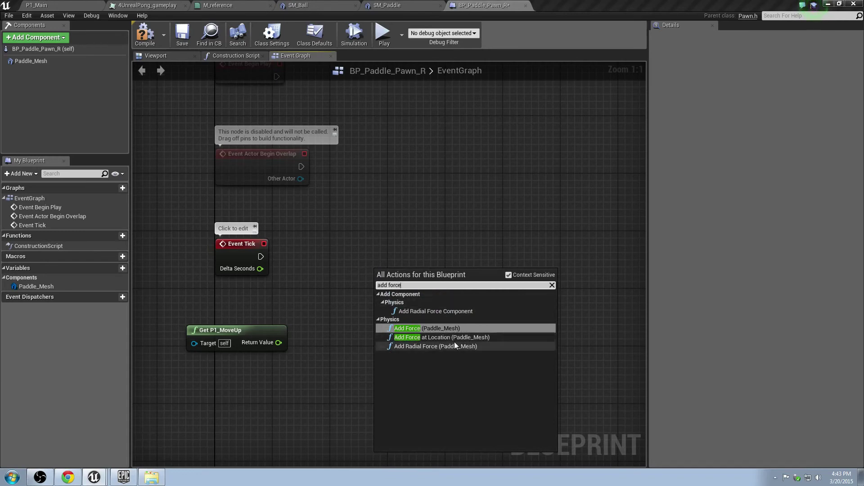
left_click(444, 329)
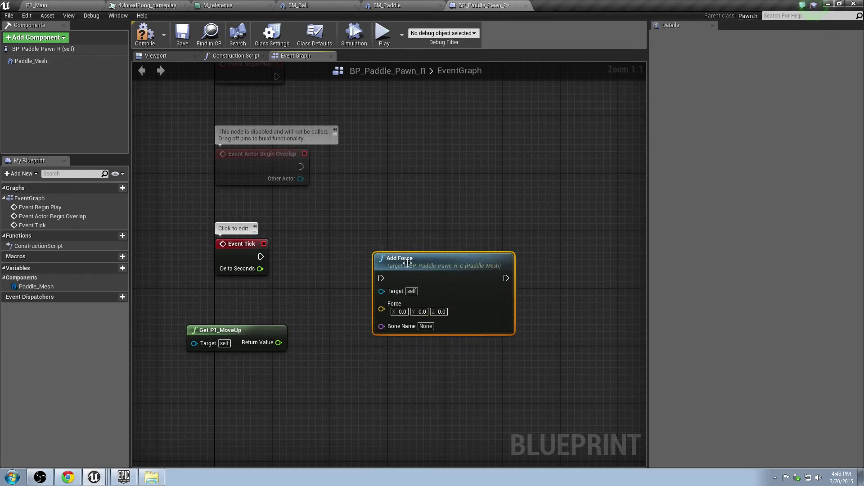
Connect Event Tick's execution output to Add Force and space the Add Force node farther from the event
left_click_drag(408, 263, 409, 235)
left_click_drag(257, 252, 382, 250)
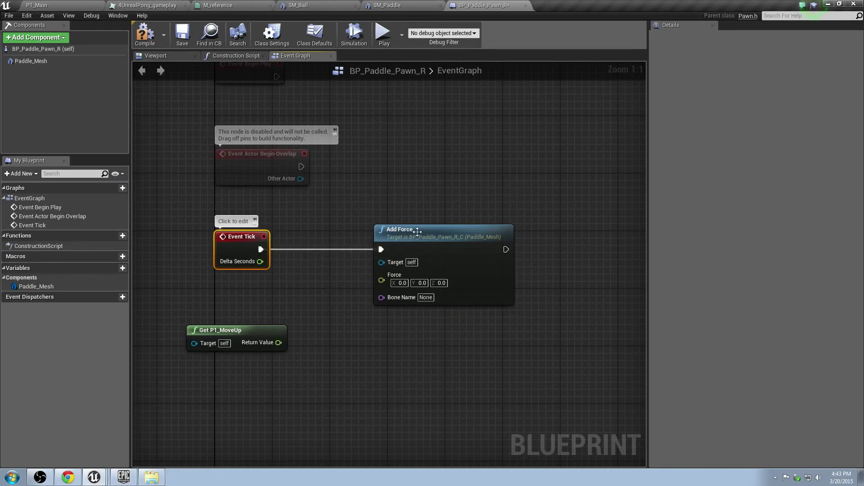
left_click(407, 233)
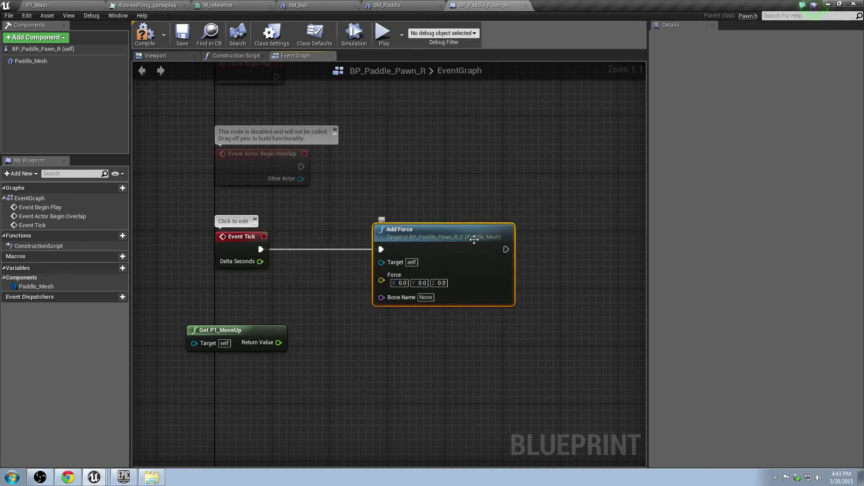
left_click_drag(526, 237, 628, 230)
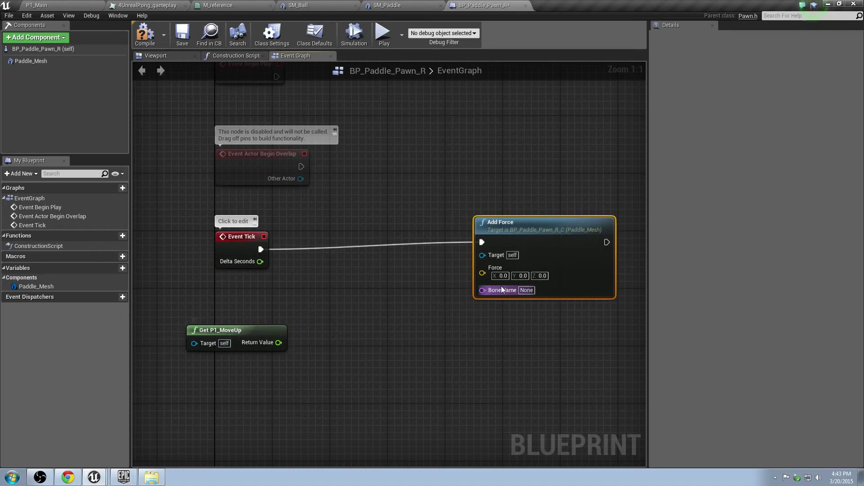
key("ctrl+s")
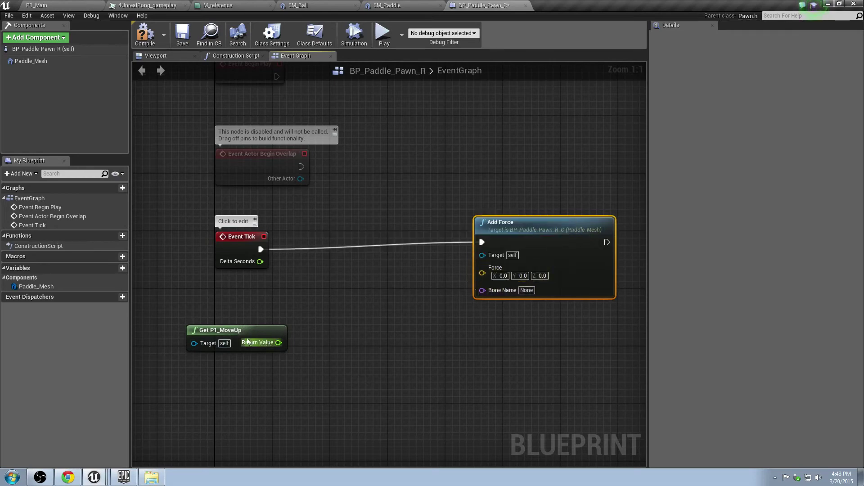
Add a Make Vector node, feeding its X from Get P1_MoveUp and its output into Add Force's Force input
left_click_drag(267, 332, 244, 333)
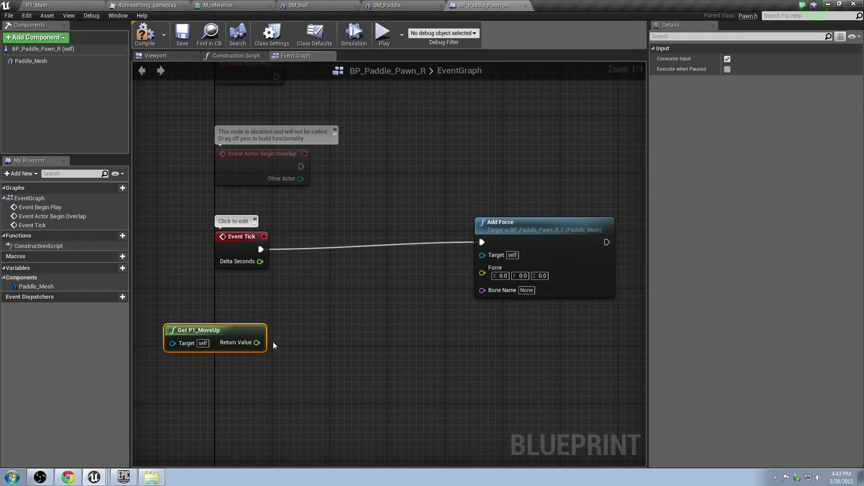
right_click(324, 319)
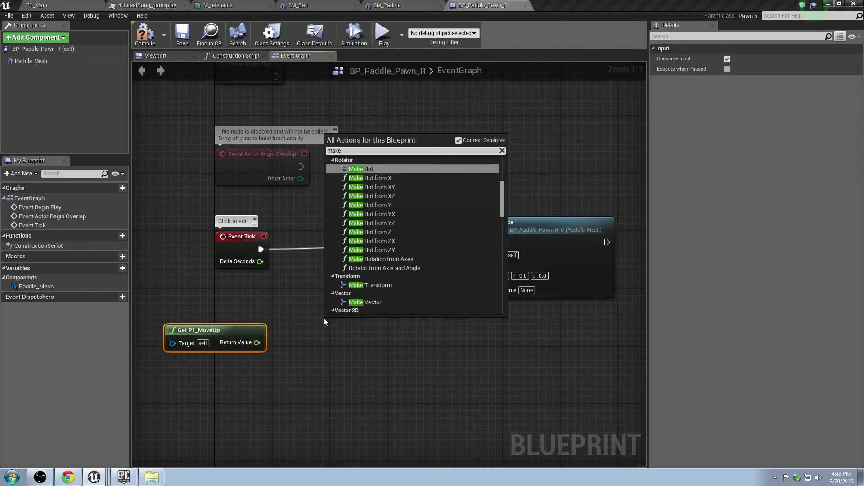
type("ve")
key("Return")
right_click_drag(508, 283, 525, 278)
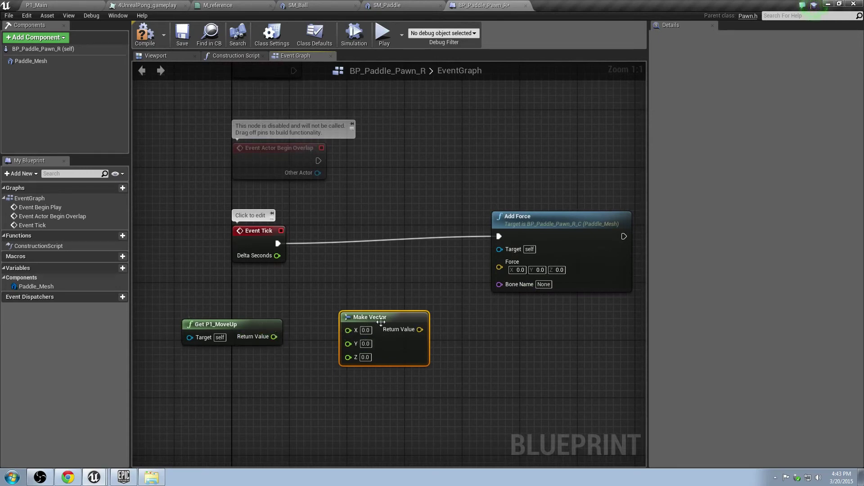
left_click_drag(381, 322, 501, 269)
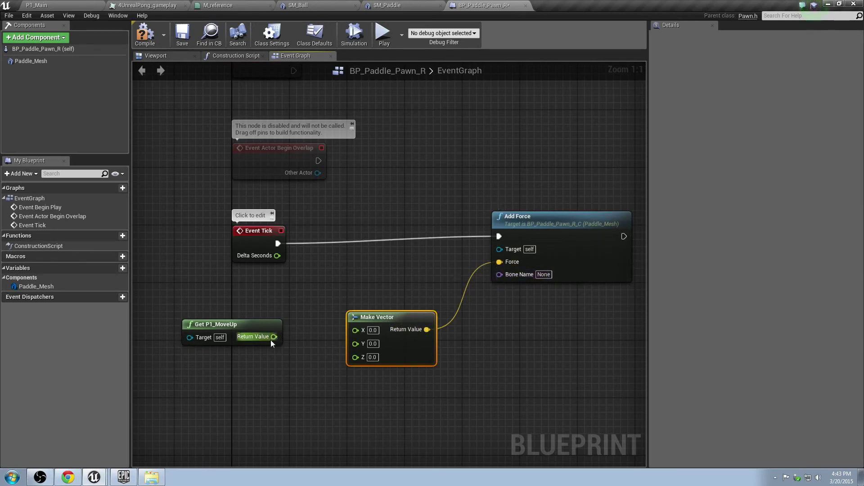
left_click_drag(274, 337, 360, 331)
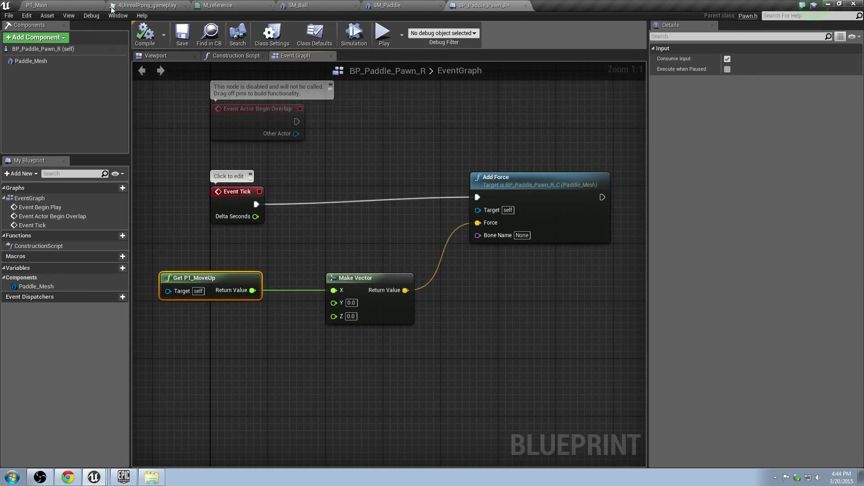
Add a Float * Float multiply node fed by Get P1_MoveUp and move Make Vector farther away to make room
left_click_drag(237, 278, 266, 293)
type("*")
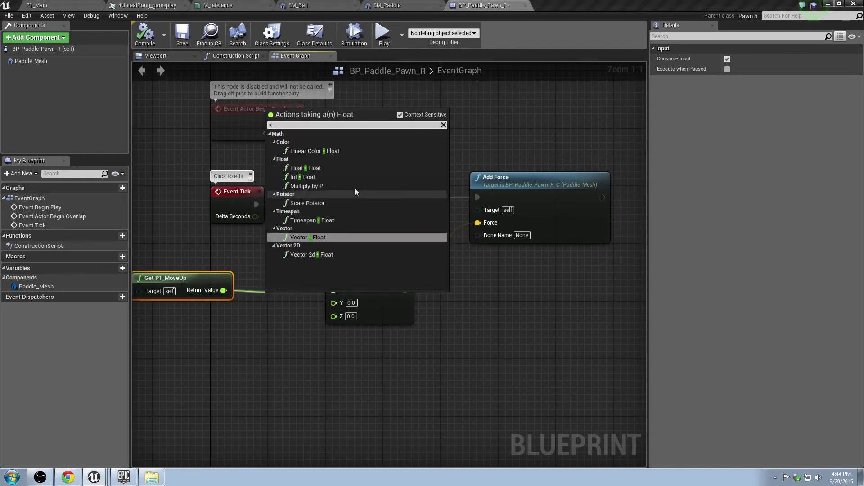
left_click(321, 170)
left_click_drag(386, 278, 436, 278)
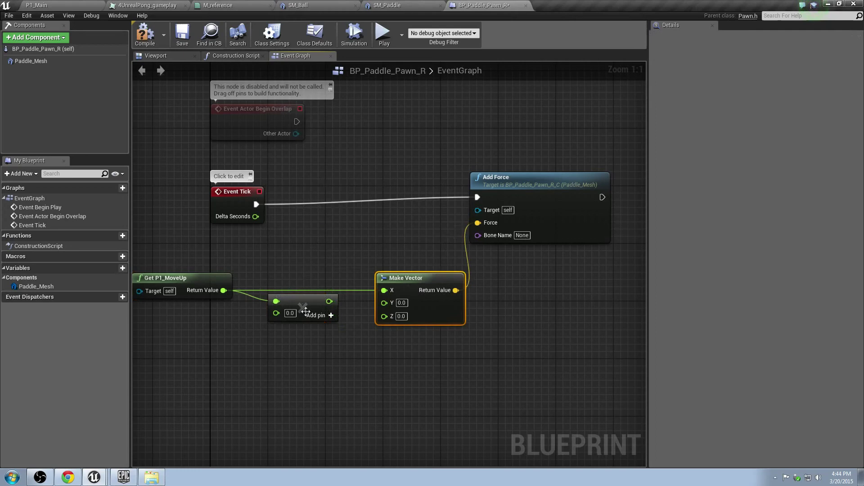
Set the multiply node's second factor to 30000
left_click(290, 317)
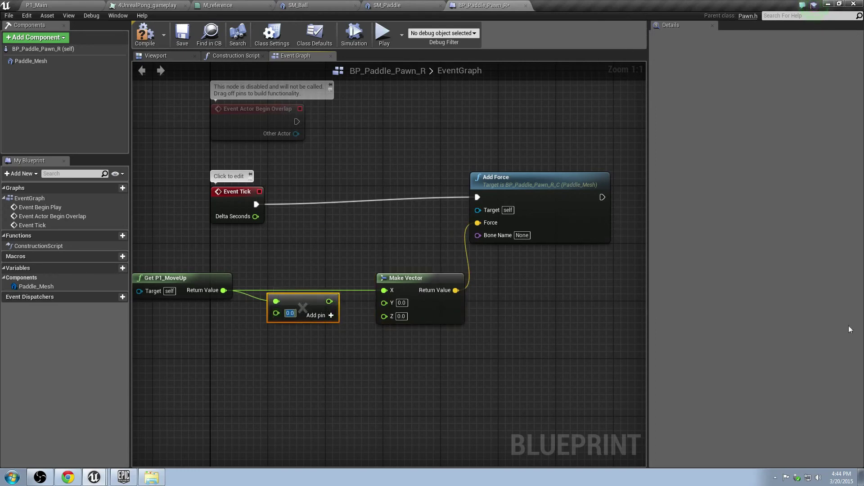
left_click(814, 5)
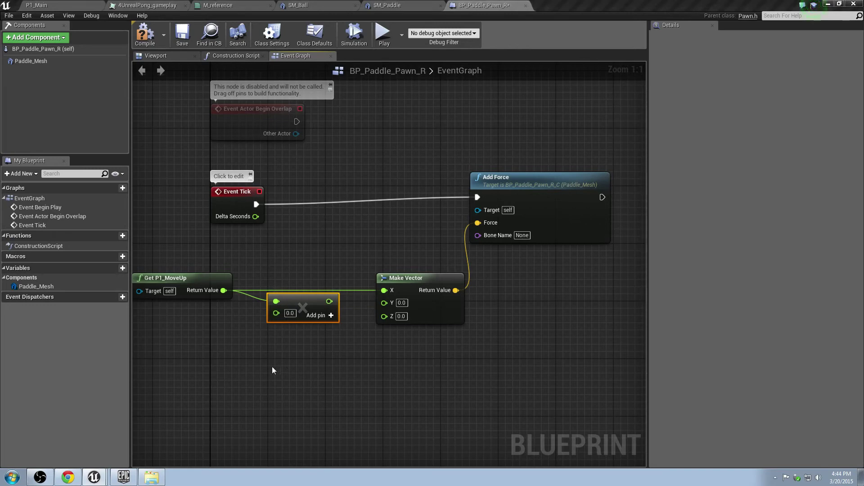
left_click(291, 313)
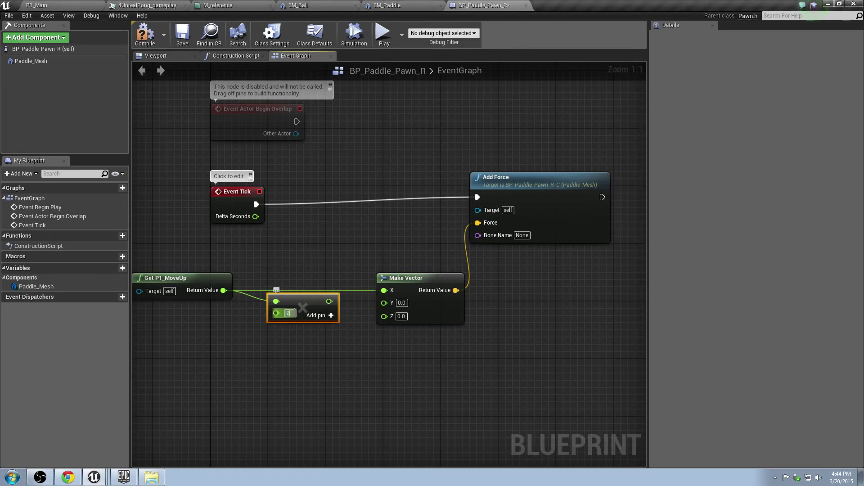
type("30000")
key("Return")
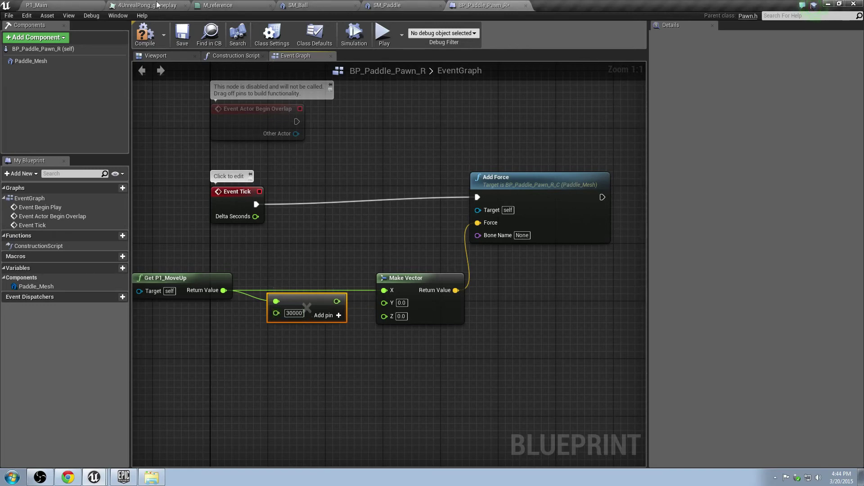
Review Paddle_Mesh's physics properties, then compile and save BP_Paddle_Pawn_R
left_click(56, 60)
scroll(688, 302, "down", 3)
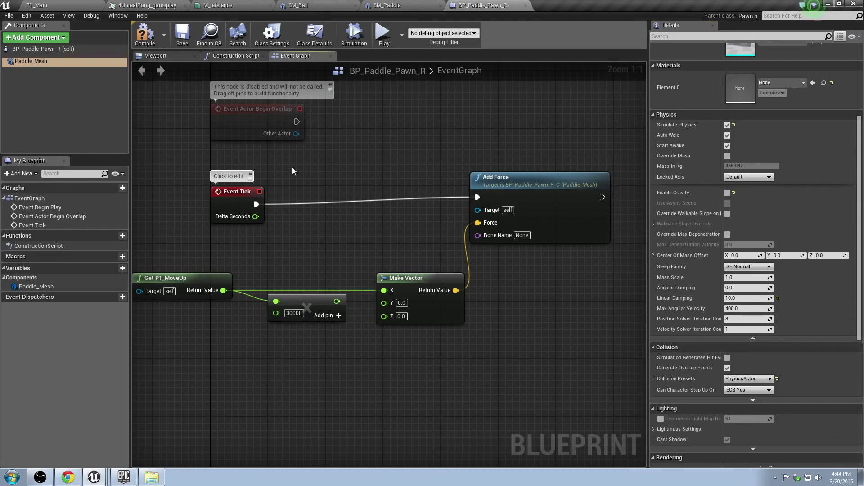
left_click(144, 34)
left_click(182, 33)
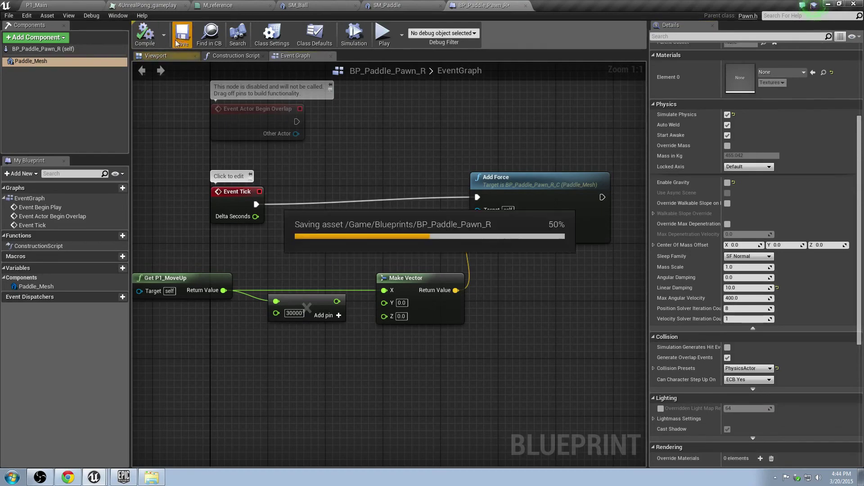
Return to the P1_Main level and clear the "text" filter from the placeable class search
left_click(60, 4)
right_click_drag(398, 121, 378, 117)
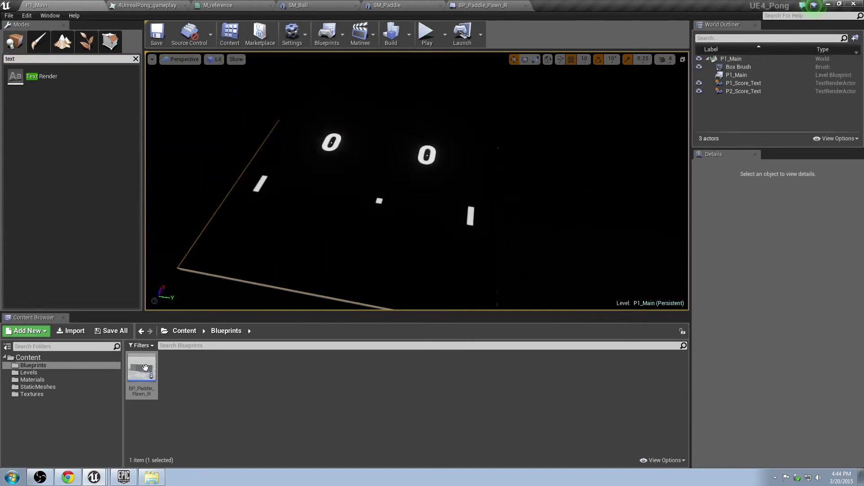
left_click(135, 60)
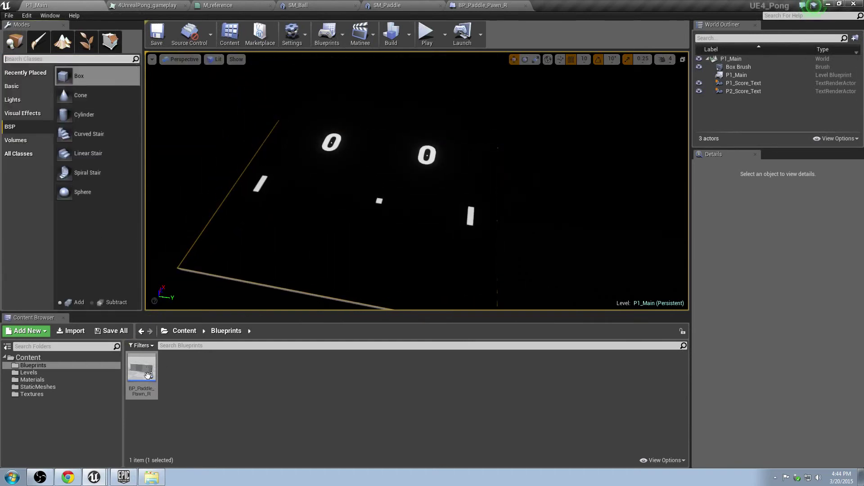
Place BP_Paddle_Pawn_R in the level beside the white right paddle and view it from several angles
left_click_drag(145, 376, 468, 208)
key("f")
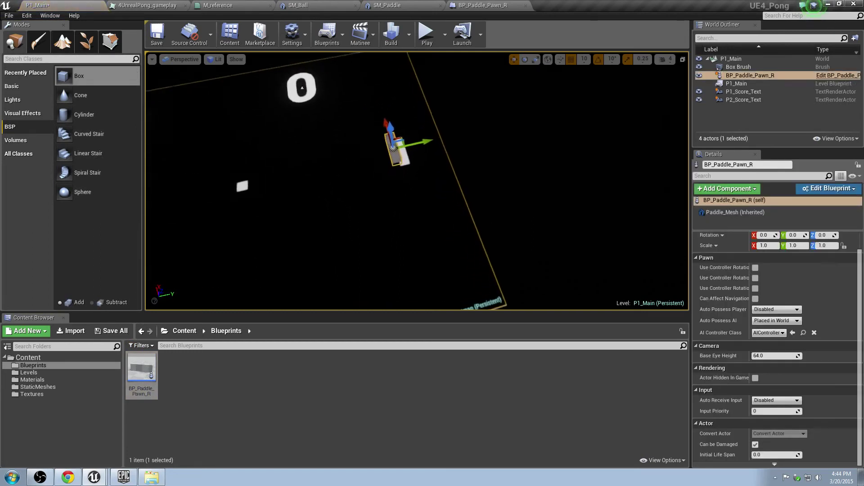
left_click_drag(407, 148, 407, 134)
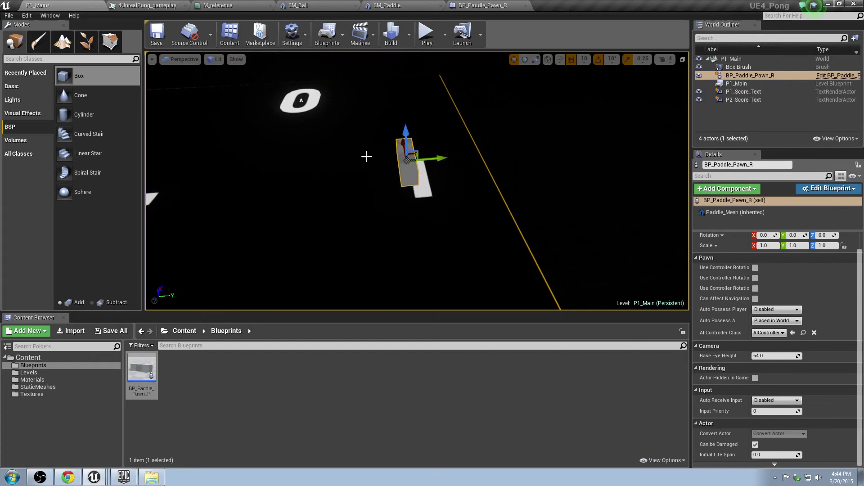
right_click_drag(367, 156, 349, 182)
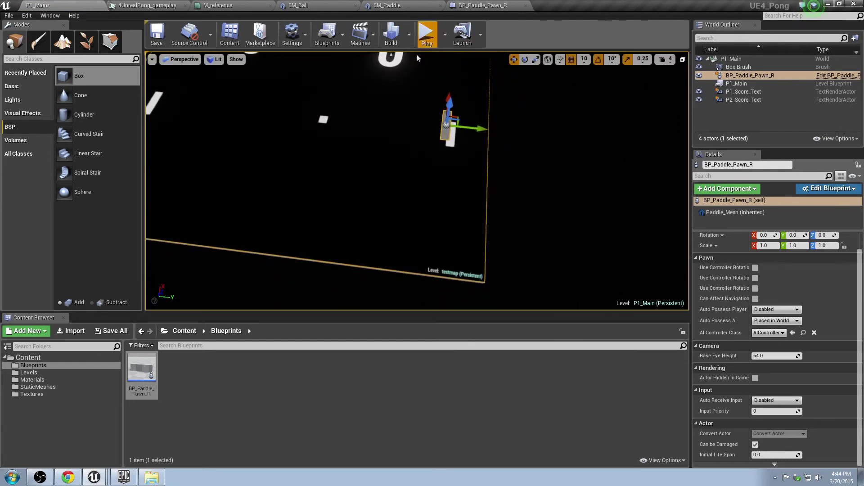
Play-test the level with the placed paddle pawn, then end the session
left_click(426, 32)
left_click(416, 180)
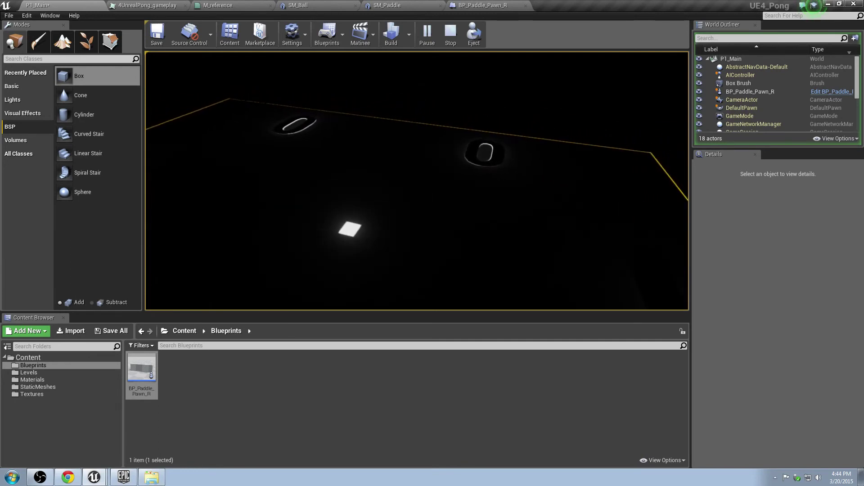
key("Escape")
Delete the placed BP_Paddle_Pawn_R actor from the level
key("f")
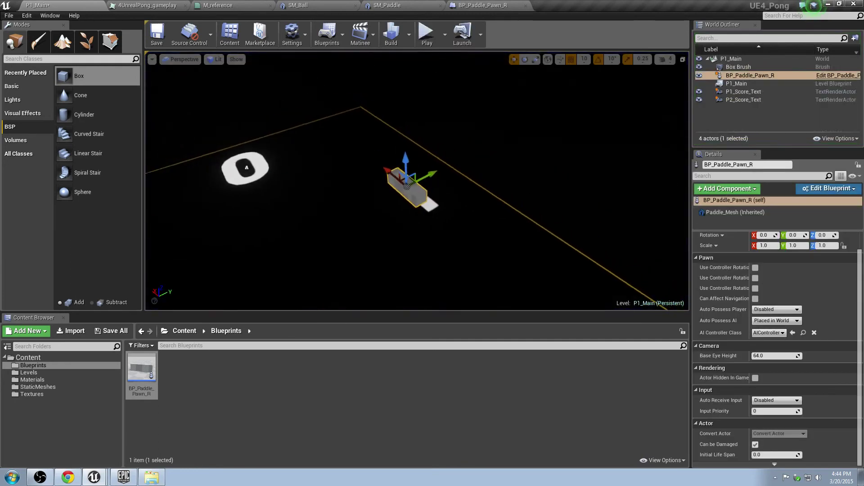
right_click_drag(417, 181, 432, 195)
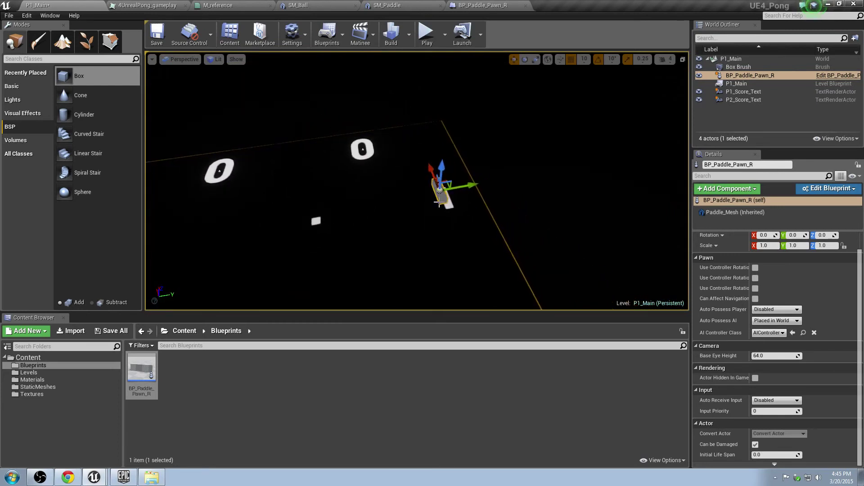
right_click_drag(376, 151, 405, 141)
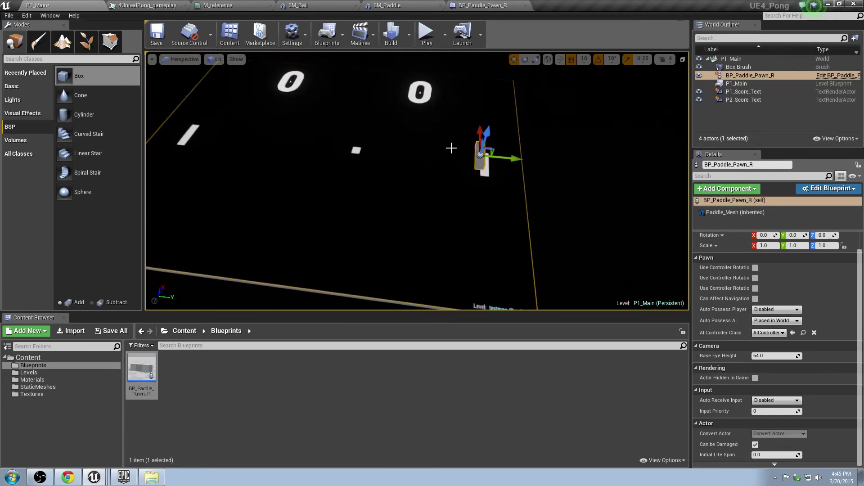
key("Delete")
left_click(270, 412)
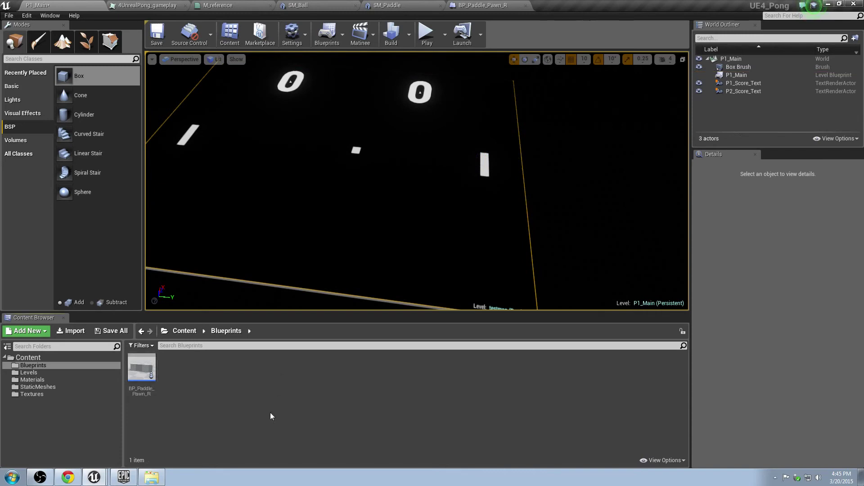
Create a Game Mode blueprint class named BP_PongGamemode in the Blueprints folder
left_click(46, 367)
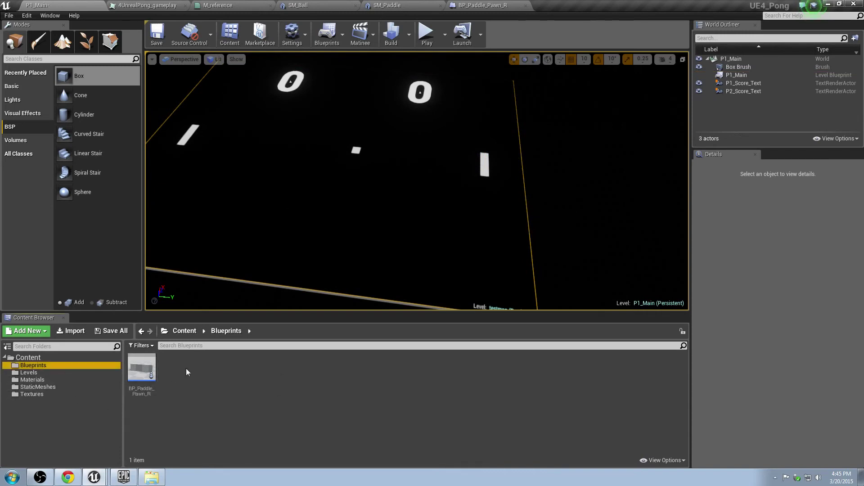
right_click(186, 372)
left_click(214, 223)
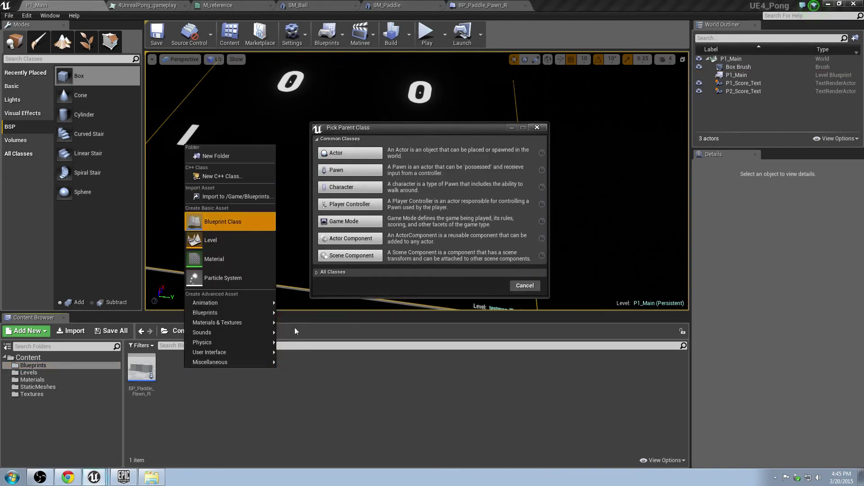
left_click(351, 222)
type("BP_")
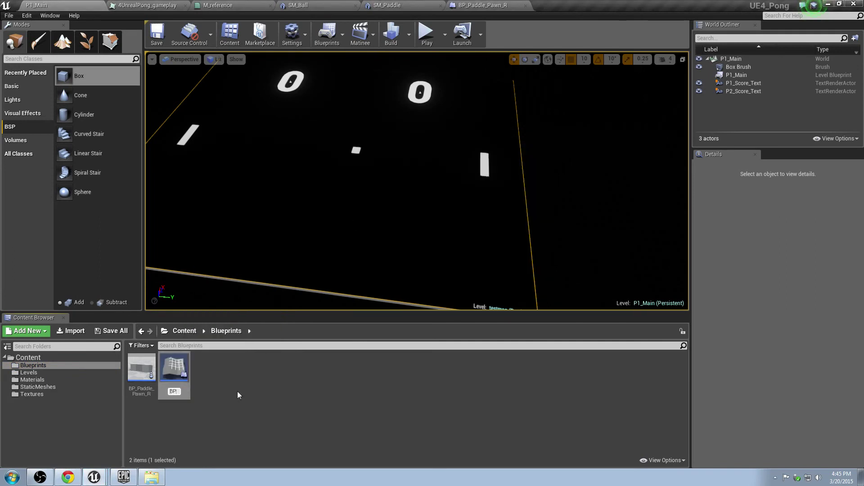
key("BackSpace")
key("BackSpace")
key("BackSpace")
type("PongGamemode")
key("Return")
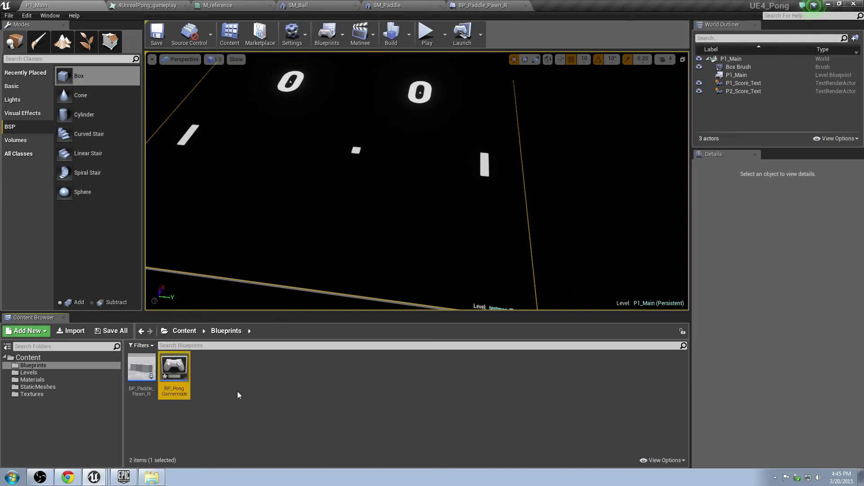
Open BP_PongGamemode, set its Default Pawn Class to BP_Paddle_Pawn_R, then compile and save it
double_click(178, 366)
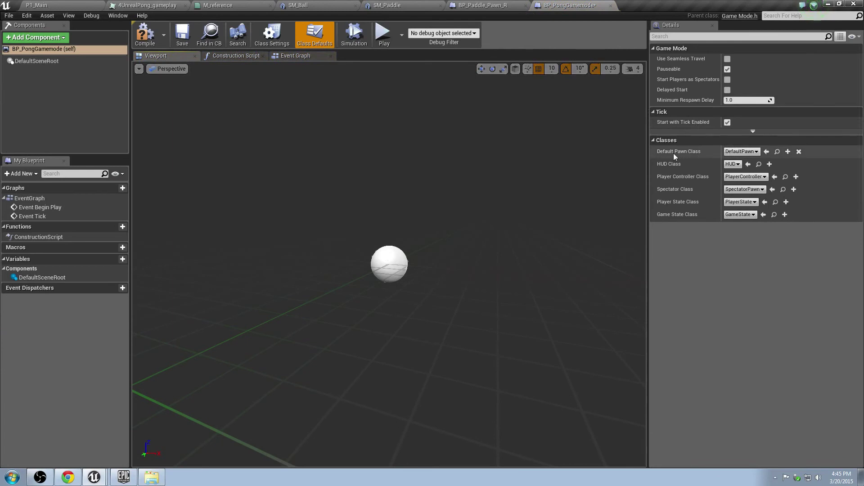
left_click(742, 153)
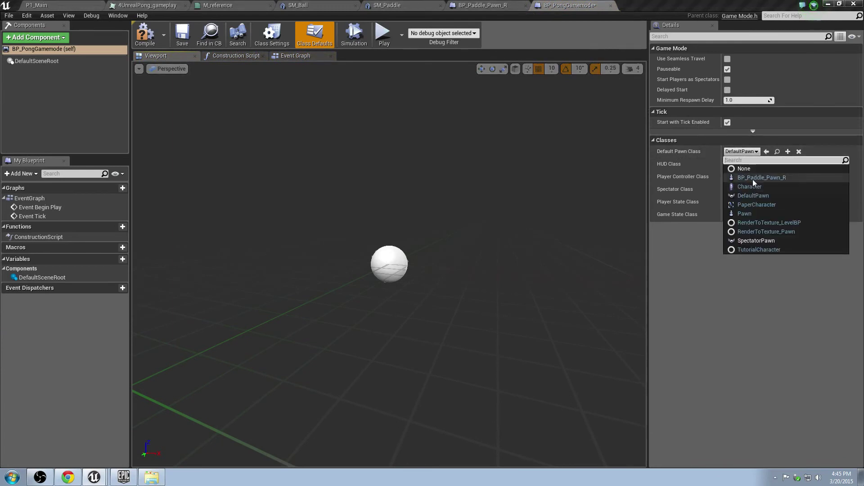
left_click(753, 179)
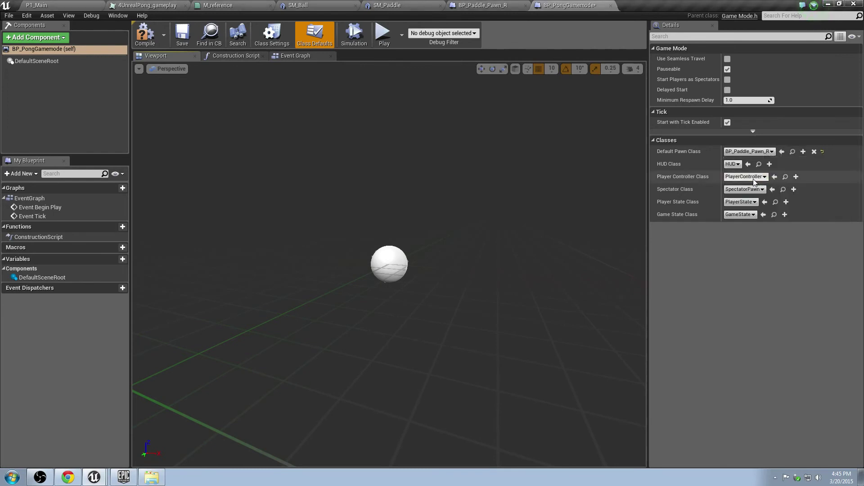
left_click(747, 151)
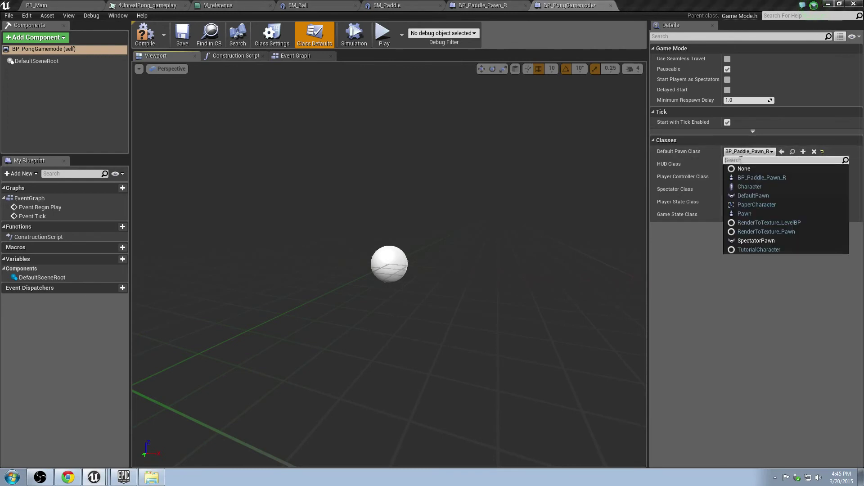
type("BP")
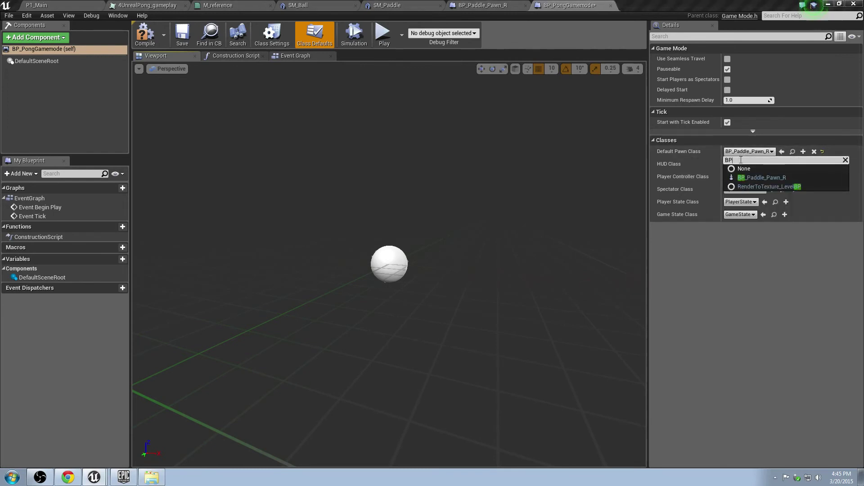
left_click(755, 178)
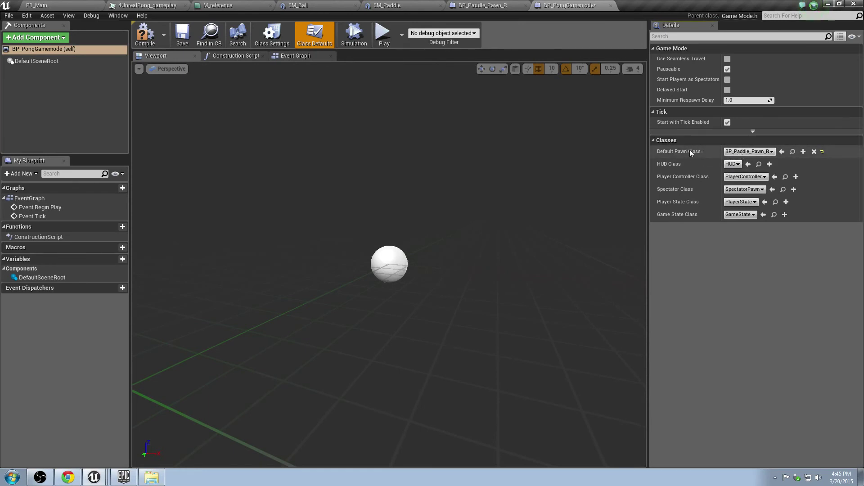
left_click(146, 35)
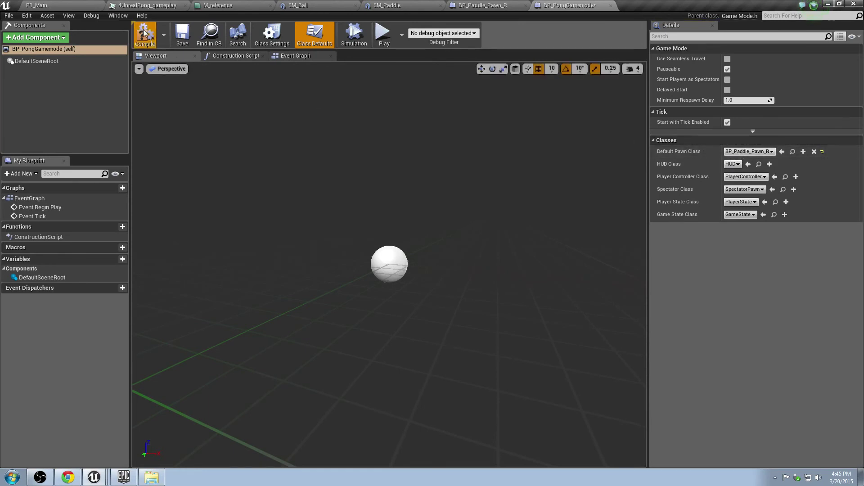
left_click(182, 35)
In the project's Maps & Modes settings, set both Game Default Map and Editor Startup Map to P1_Main
left_click(42, 5)
left_click(32, 14)
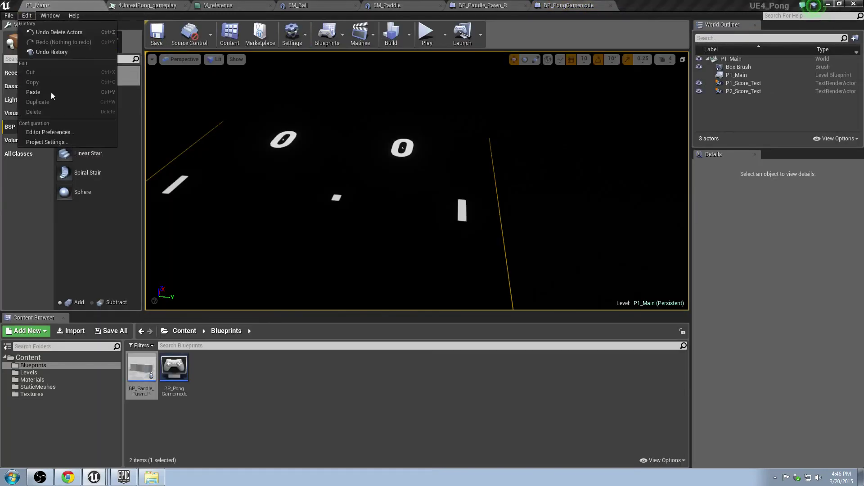
left_click(56, 140)
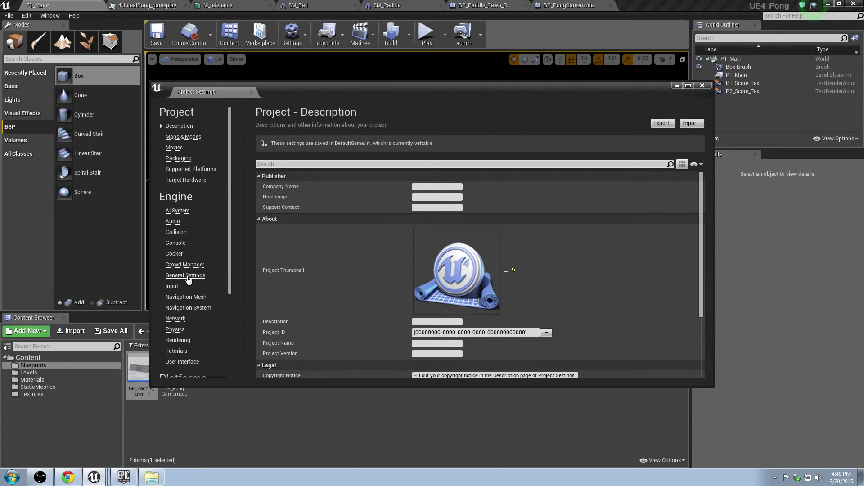
left_click(179, 137)
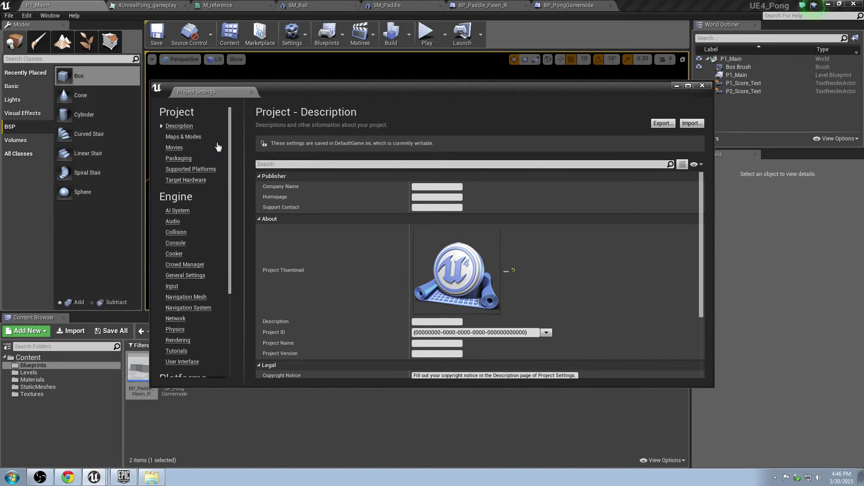
left_click(463, 187)
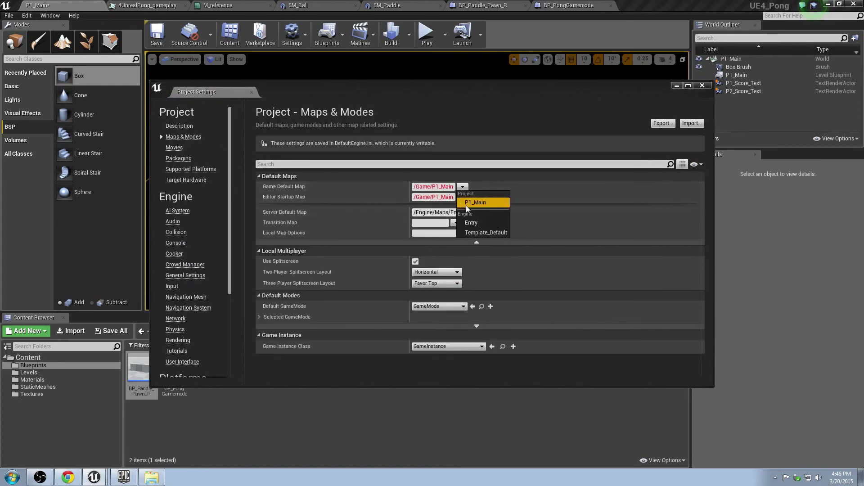
left_click(467, 200)
left_click(463, 198)
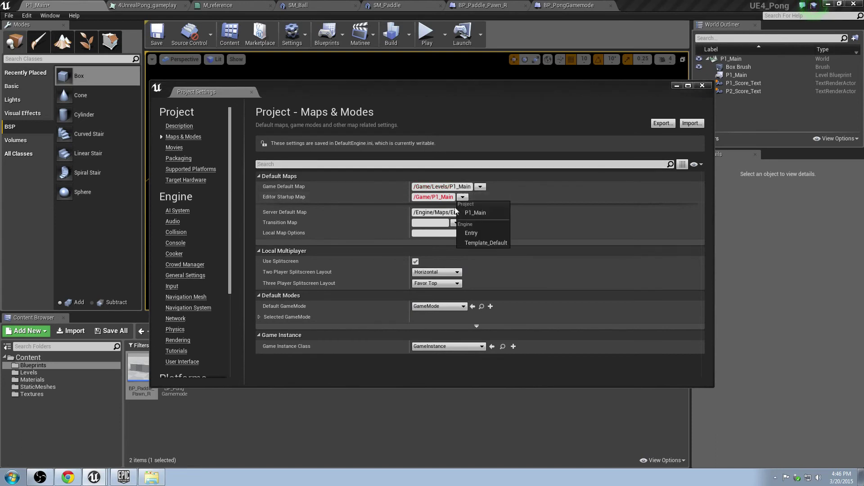
left_click(475, 213)
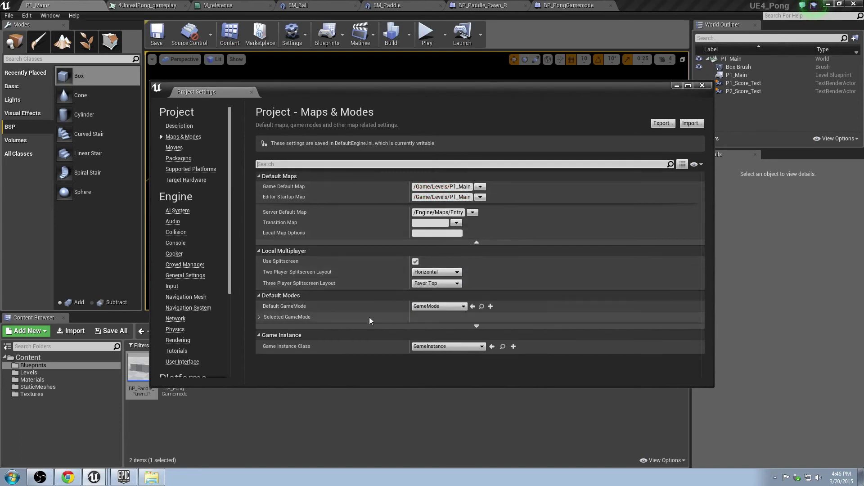
Set the project's Default GameMode to BP_PongGamemode, review its selected classes, and close the project settings
left_click(259, 317)
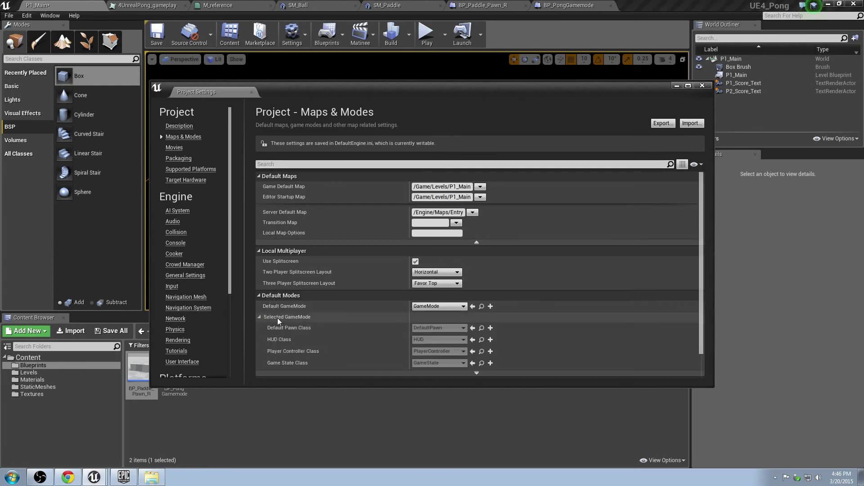
left_click(428, 307)
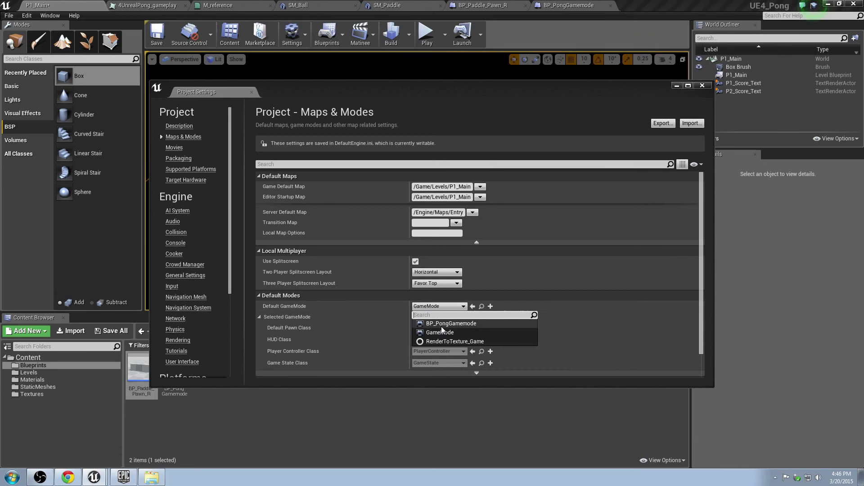
left_click(441, 325)
left_click(630, 287)
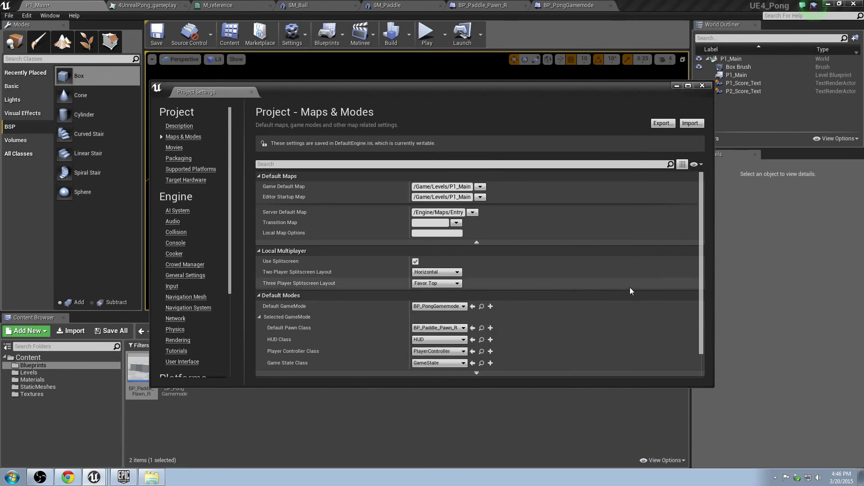
left_click_drag(379, 91, 487, 41)
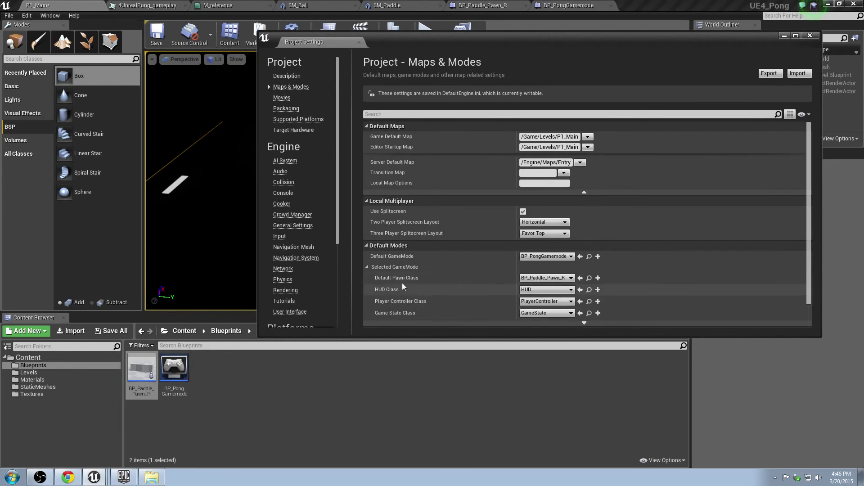
scroll(563, 288, "down", 2)
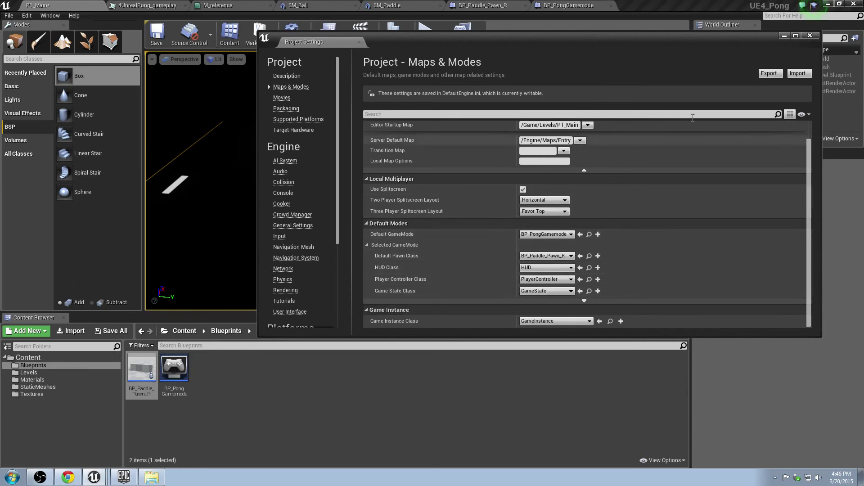
left_click(810, 35)
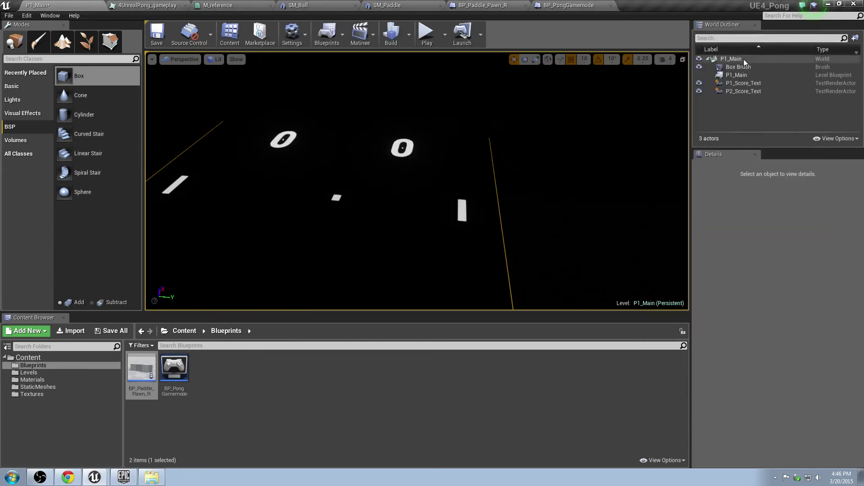
Place a Player Start actor on the right paddle and position it at X 0, Y 1970, Z 142
left_click(35, 58)
type("player")
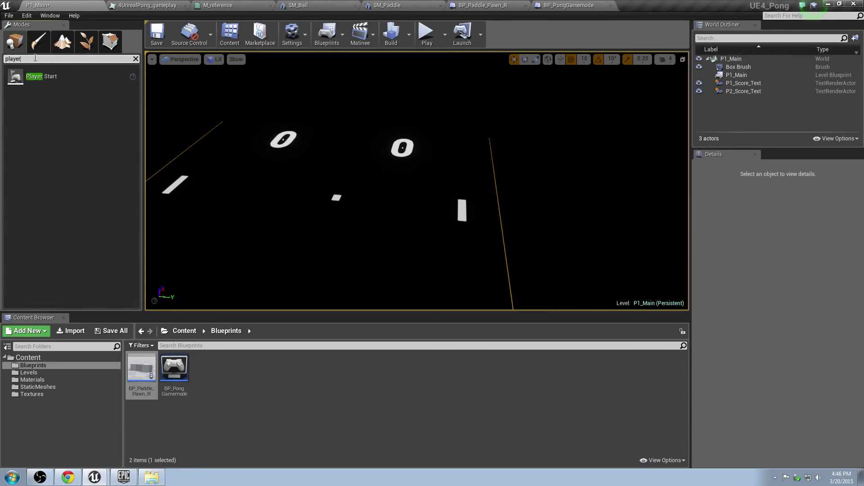
left_click_drag(40, 76, 463, 208)
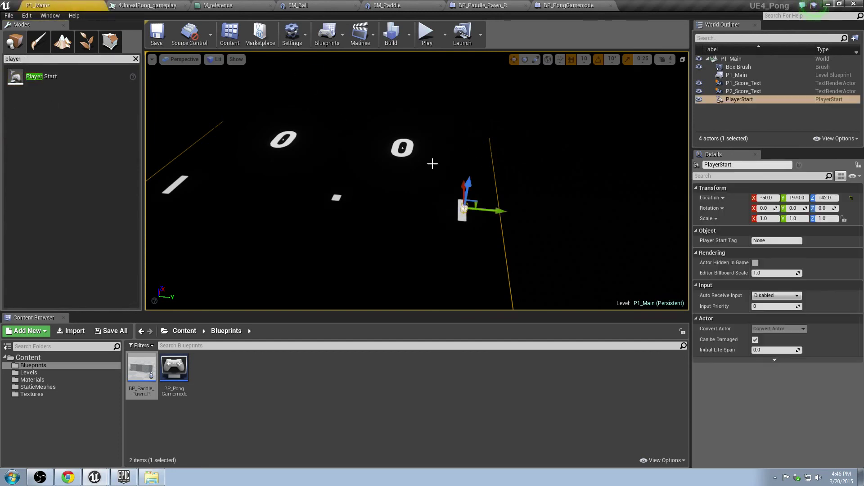
mouse_move(432, 163)
right_mouse_down()
mouse_move(478, 194)
mouse_move(432, 158)
right_mouse_up()
left_click_drag(440, 167, 418, 158)
right_click_drag(418, 158, 364, 187)
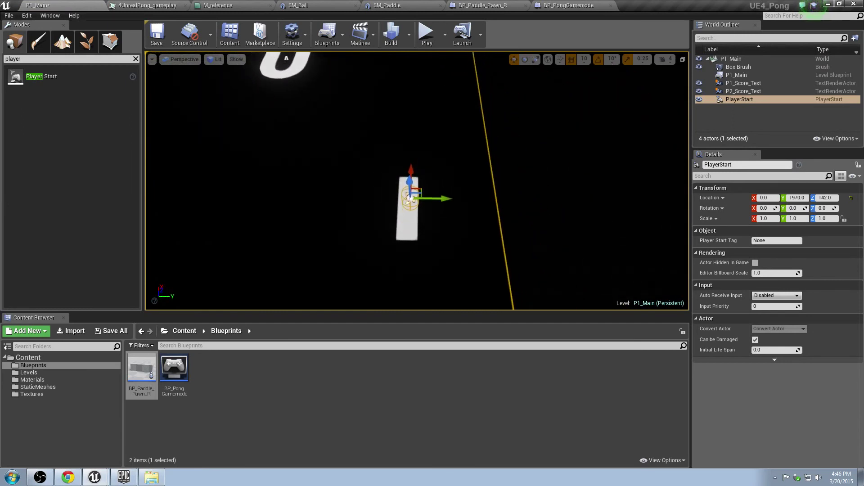
right_click_drag(419, 182, 414, 174)
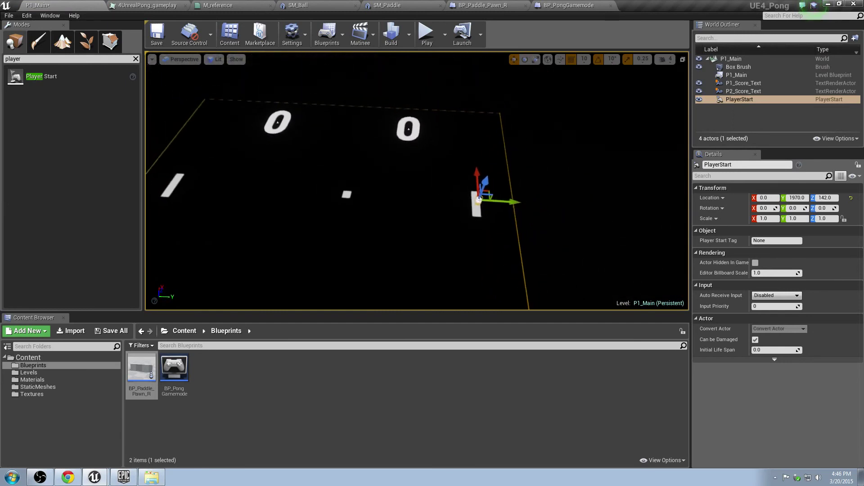
Play-test the level from the Player Start, stop the session, and look over the right paddle area
left_click(426, 33)
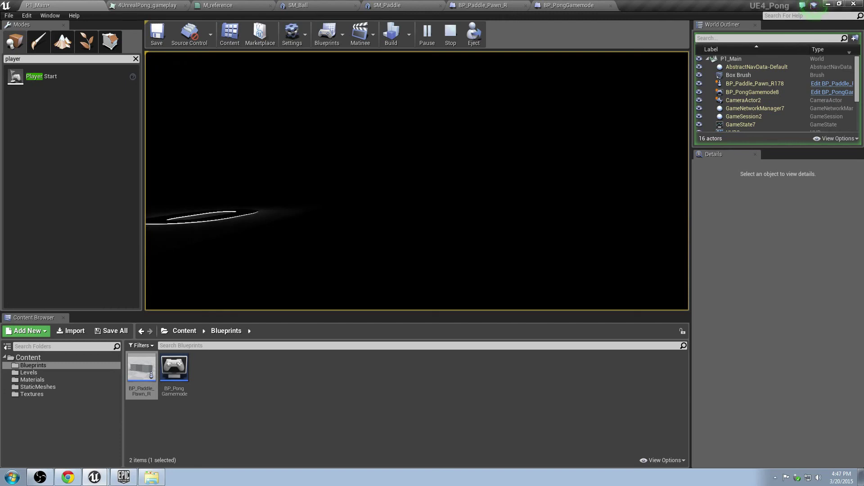
key("Escape")
right_click_drag(432, 172, 448, 131)
key("s")
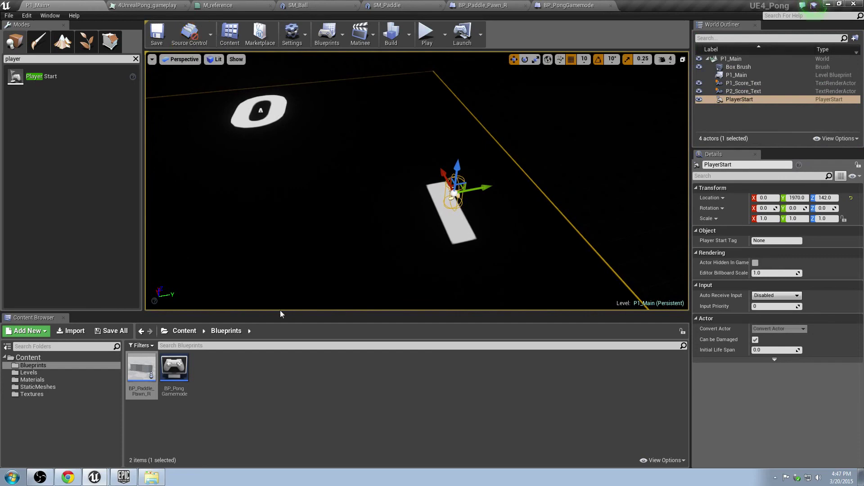
Open BP_Paddle_Pawn_R and examine the paddle mesh in its 3D preview
left_click(481, 6)
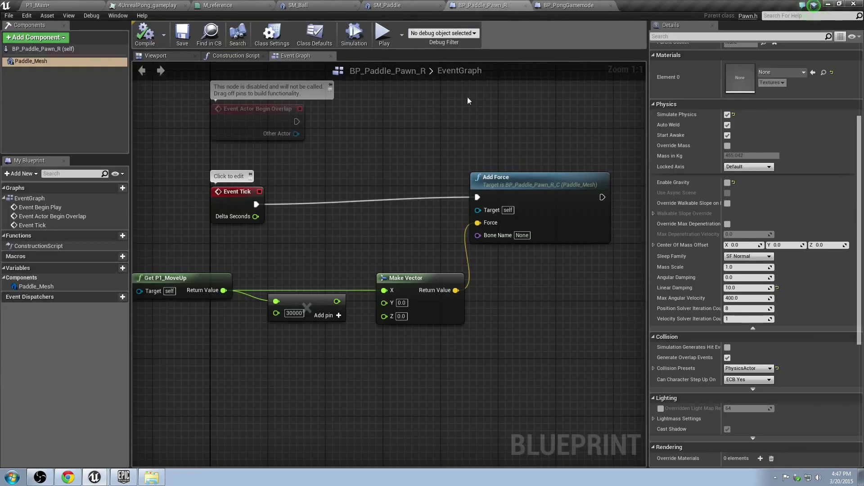
left_click(148, 56)
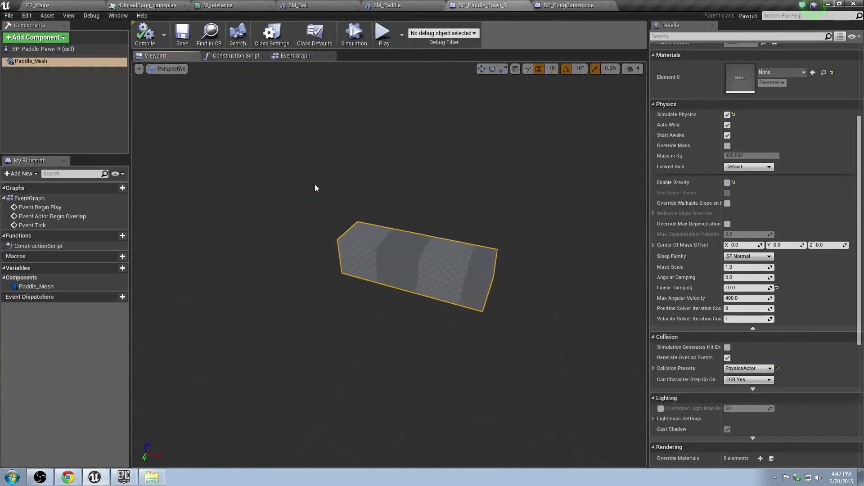
key("w")
right_click_drag(422, 271, 495, 265)
key("e")
right_click_drag(307, 215, 289, 214)
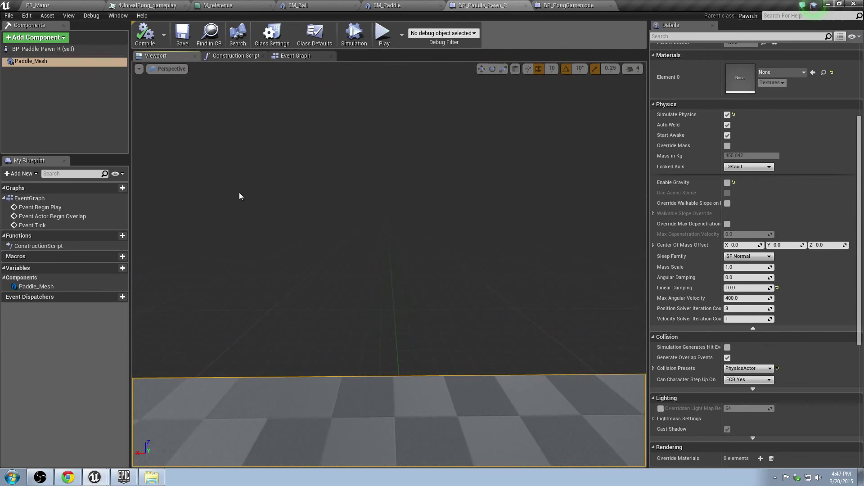
key("f")
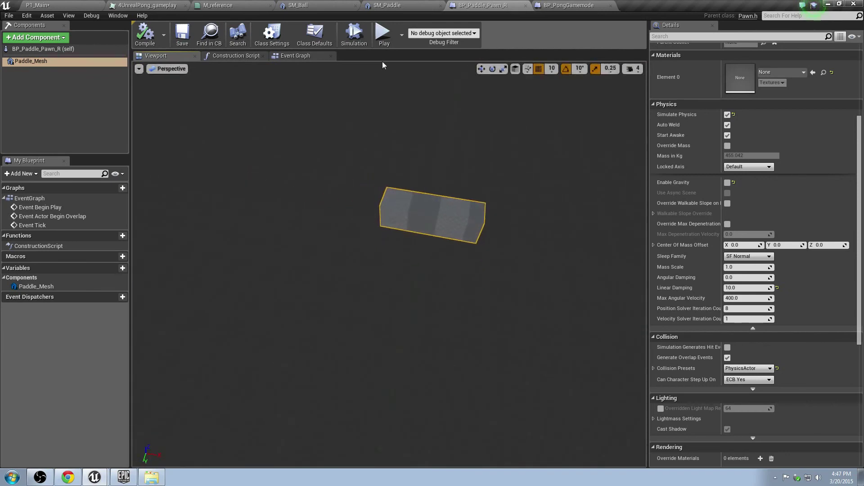
right_click_drag(427, 198, 360, 170)
Return to the P1_Main level, save it, and inspect the Player Start at the right paddle
left_click(22, 5)
key("ctrl+s")
key("w")
key("s")
left_click_drag(416, 186, 430, 166)
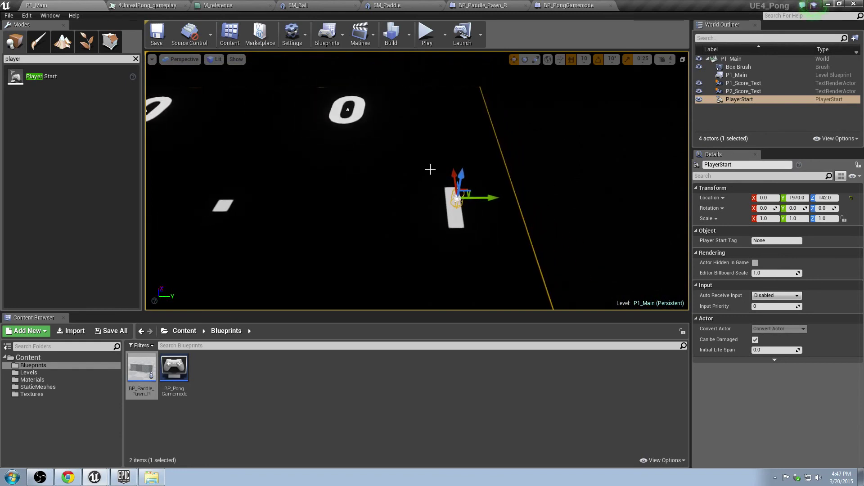
right_click_drag(423, 192, 366, 129)
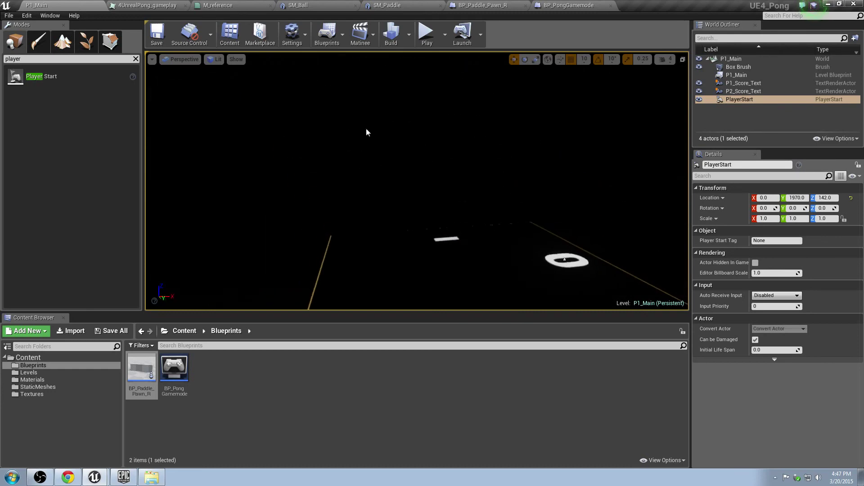
key("f")
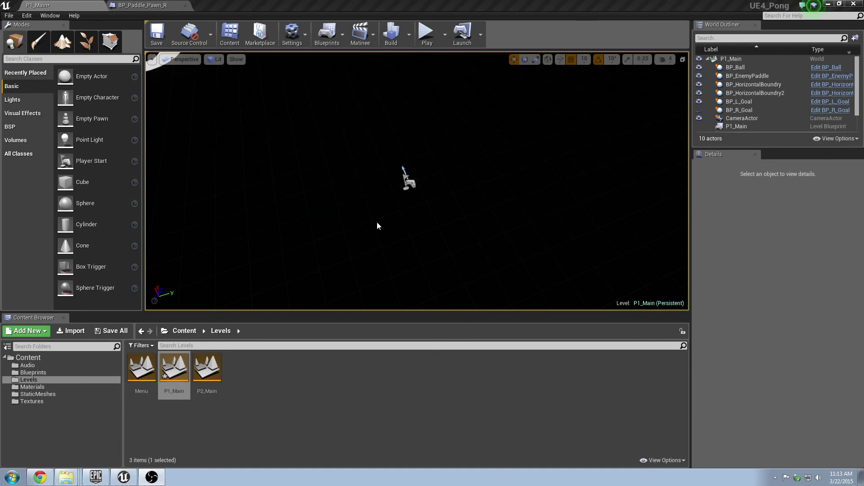
In BP_Paddle_Pawn_R's event graph, route Get P1_MoveUp's return value through the multiply node into Make Vector's X input
left_click(140, 5)
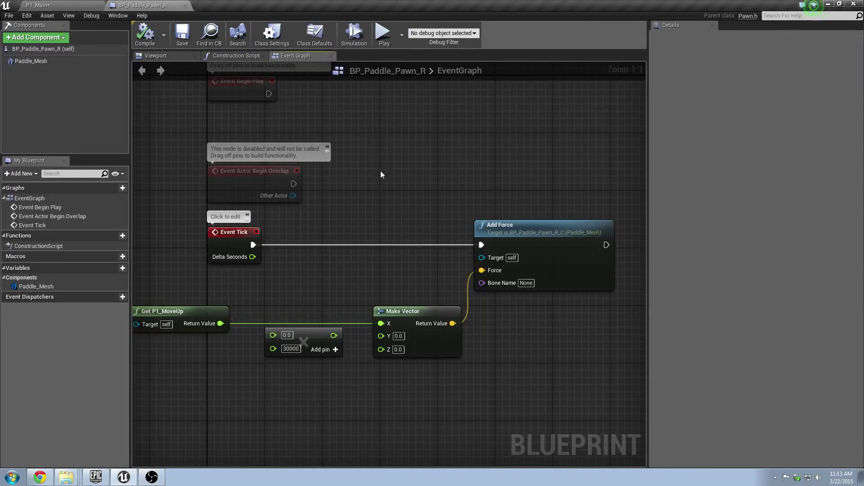
right_click_drag(391, 246, 416, 216)
right_click_drag(385, 254, 353, 229)
left_click_drag(214, 269, 267, 281)
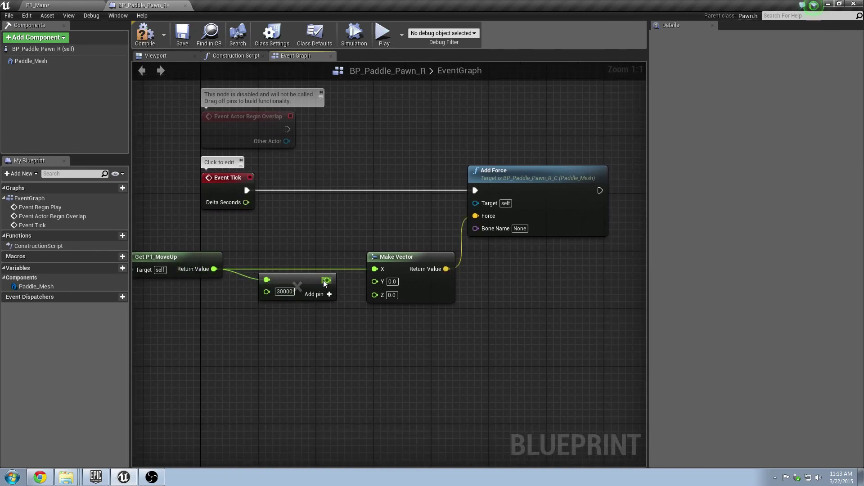
left_click_drag(328, 280, 375, 269)
Set the multiply node's factor to 1000000 and return to the P1_Main level
left_click(300, 276)
left_click(287, 292)
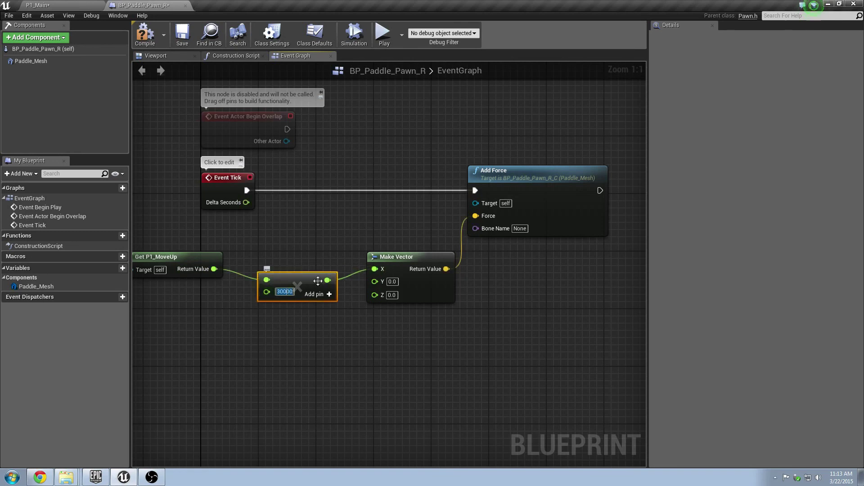
type("1000000")
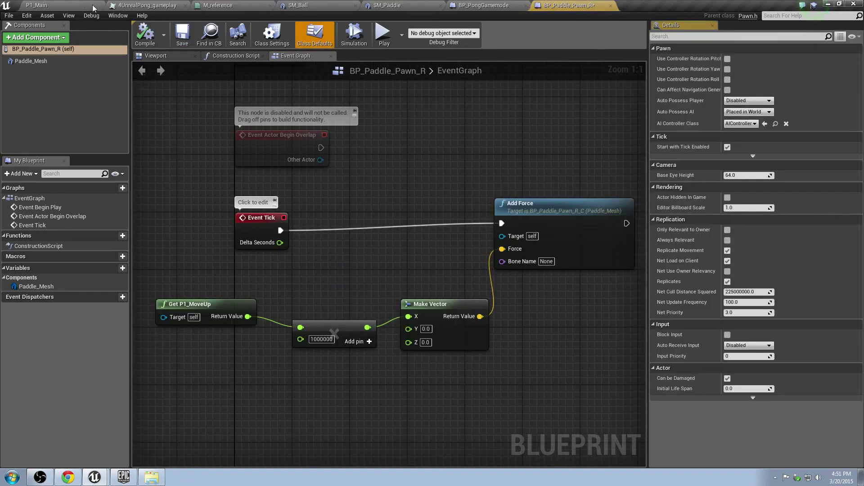
left_click(93, 7)
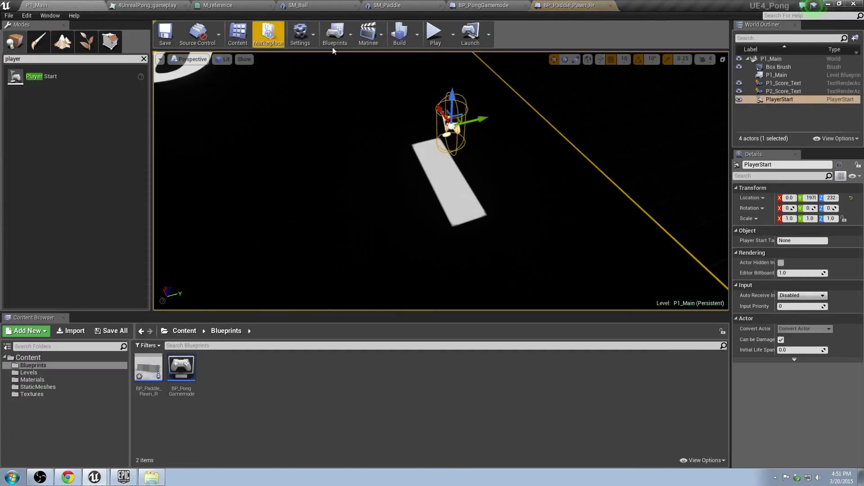
Play-test the level with the rewired paddle force, stop it, and look over the playing field
left_click(435, 32)
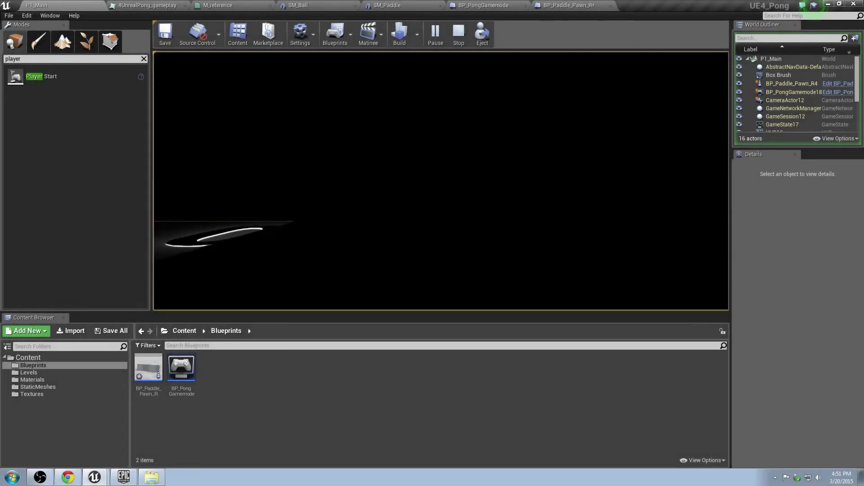
key("Escape")
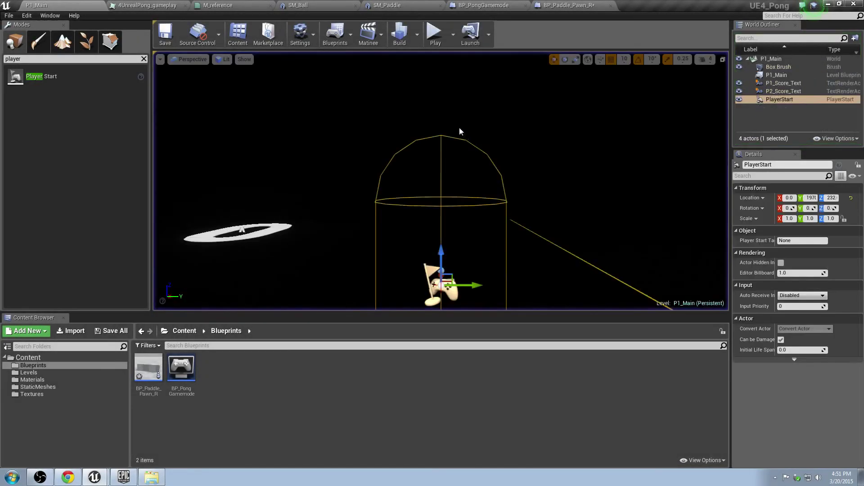
right_click_drag(460, 127, 398, 176)
right_click_drag(432, 134, 289, 133)
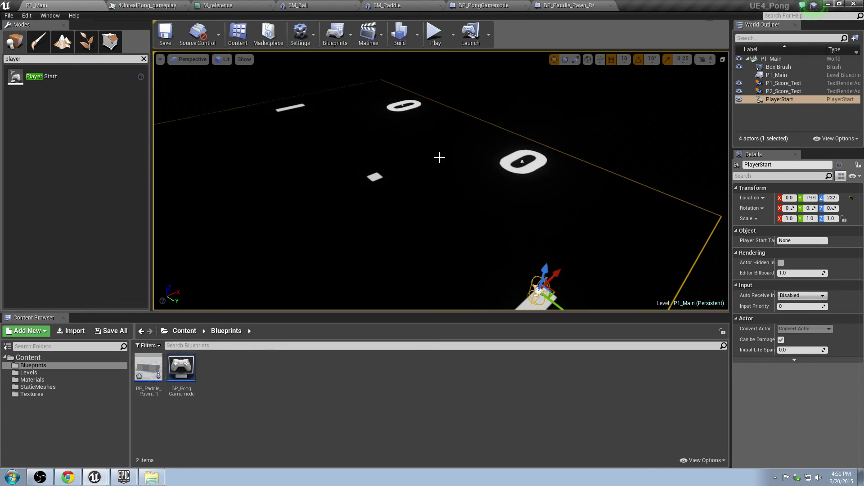
Save all modified assets, including BP_Paddle_Pawn_R, and bring the right paddle back into view
right_click_drag(426, 164, 477, 151)
key("ctrl+shift+s")
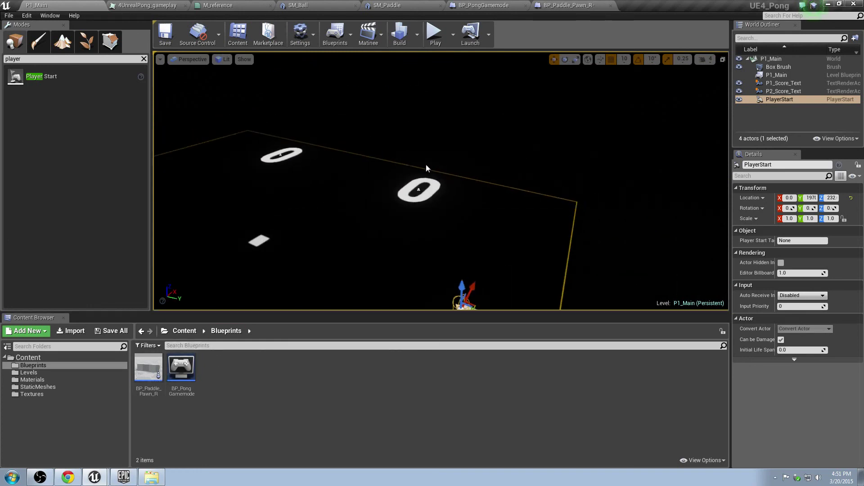
right_click_drag(426, 164, 454, 189)
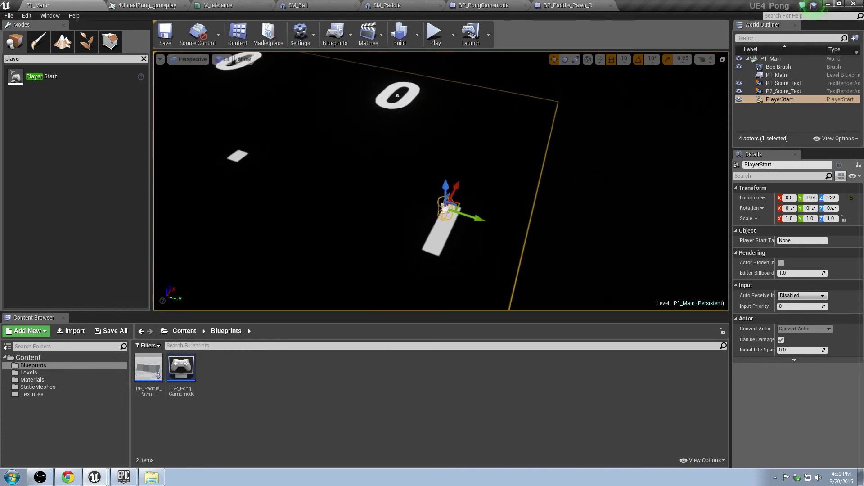
Run the saved level again to check the paddle pawn, and stop the session
left_click(435, 34)
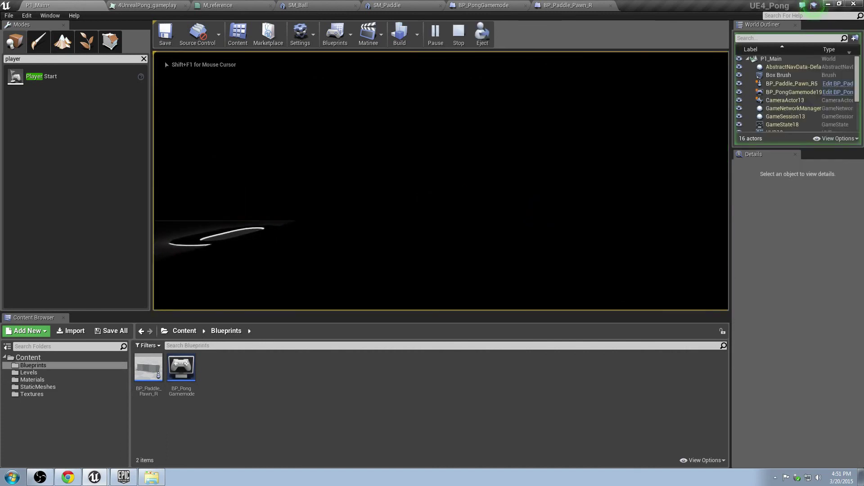
key("Escape")
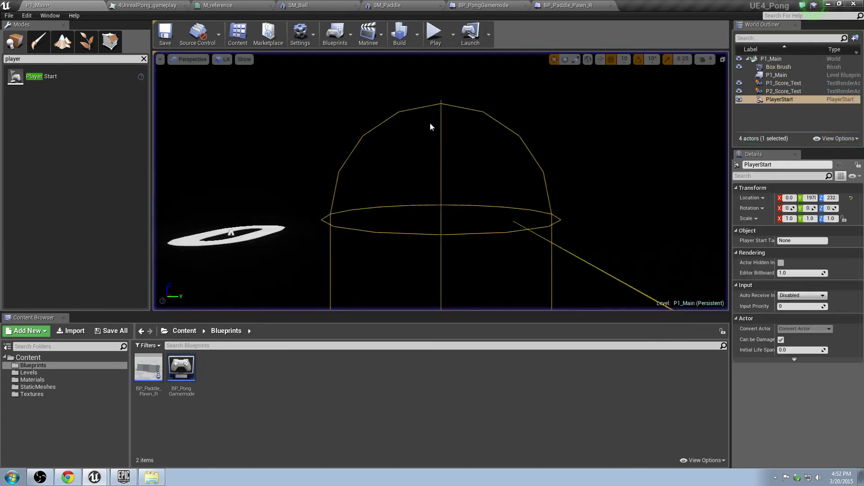
right_click_drag(428, 124, 428, 144)
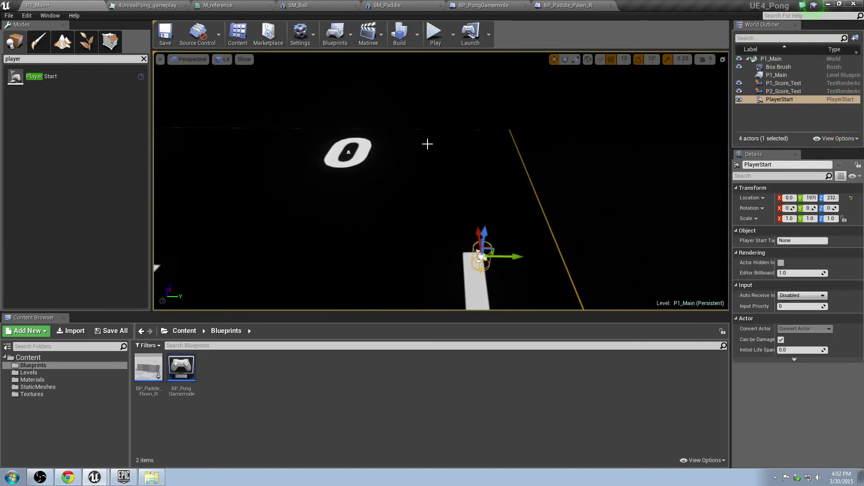